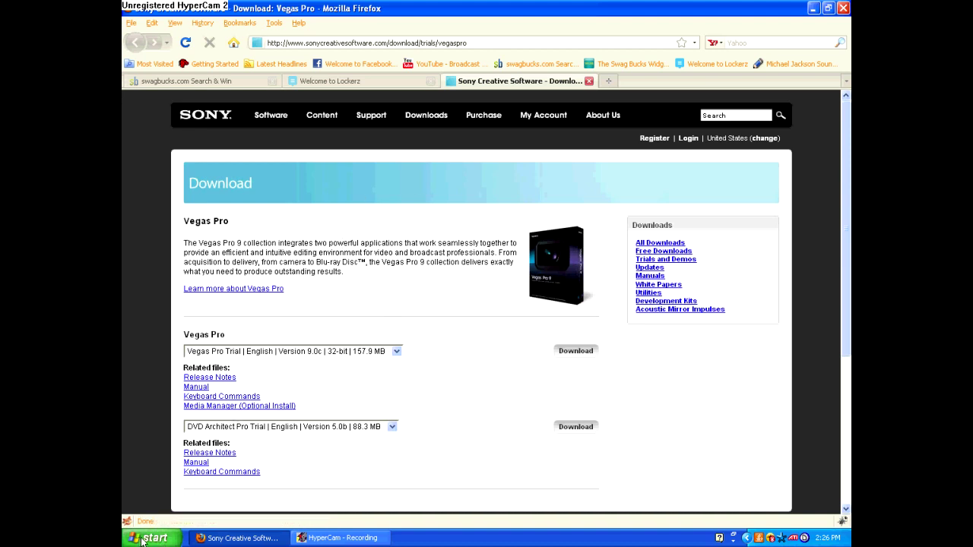
# Open Add or Remove Programs through the Start menu's Control Panel.
pyautogui.click(143, 540)
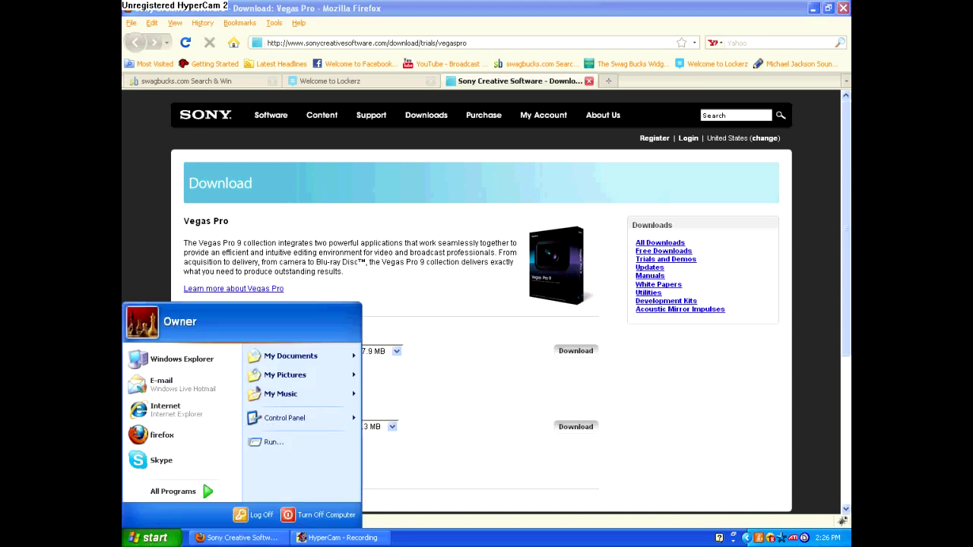
pyautogui.click(303, 420)
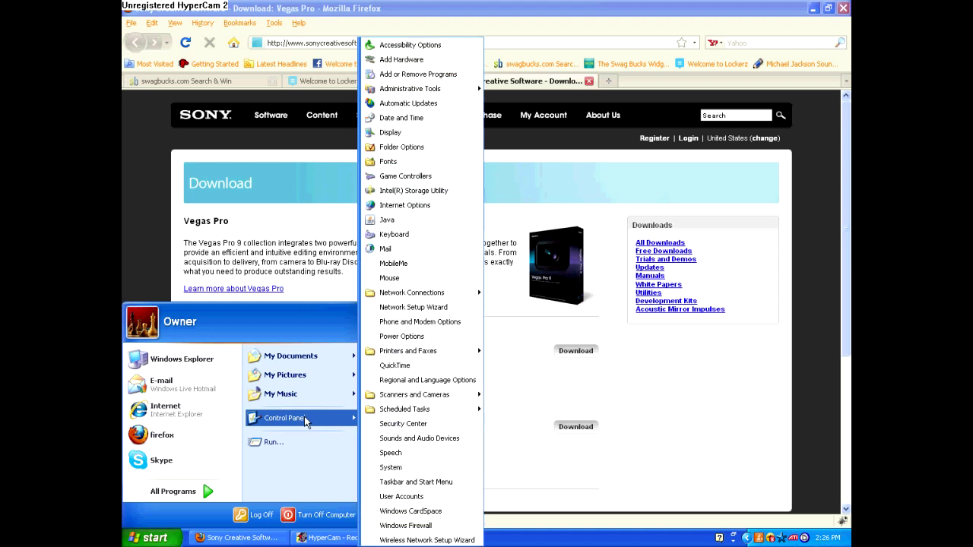
# Remove Vegas Pro 9.0 from the installed programs list, then return to Firefox's download page.
pyautogui.click(427, 75)
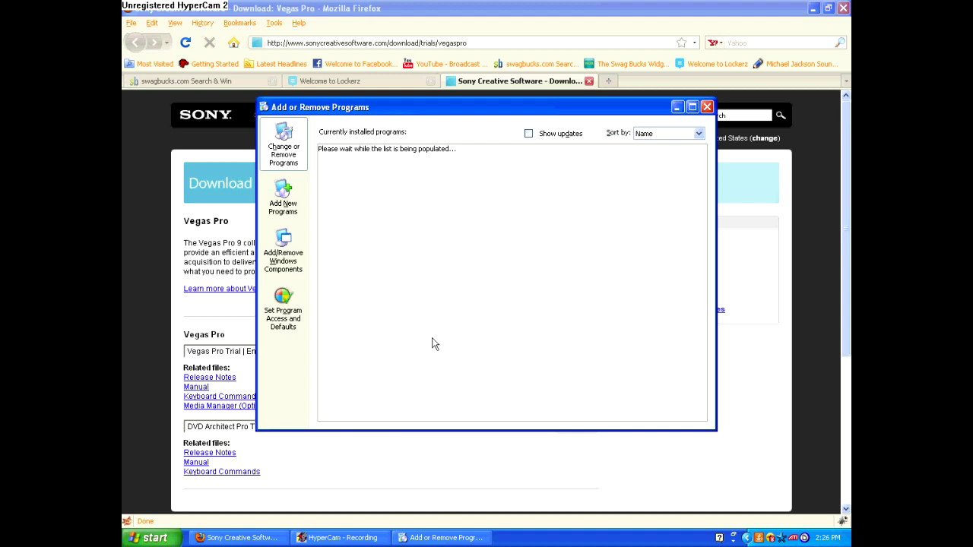
pyautogui.scroll(-4, 483, 277)
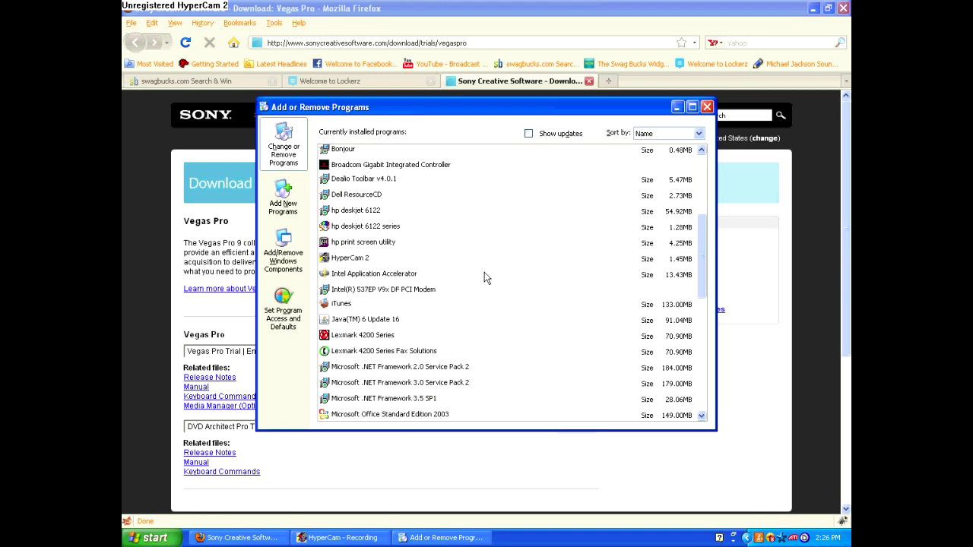
pyautogui.scroll(-5, 486, 278)
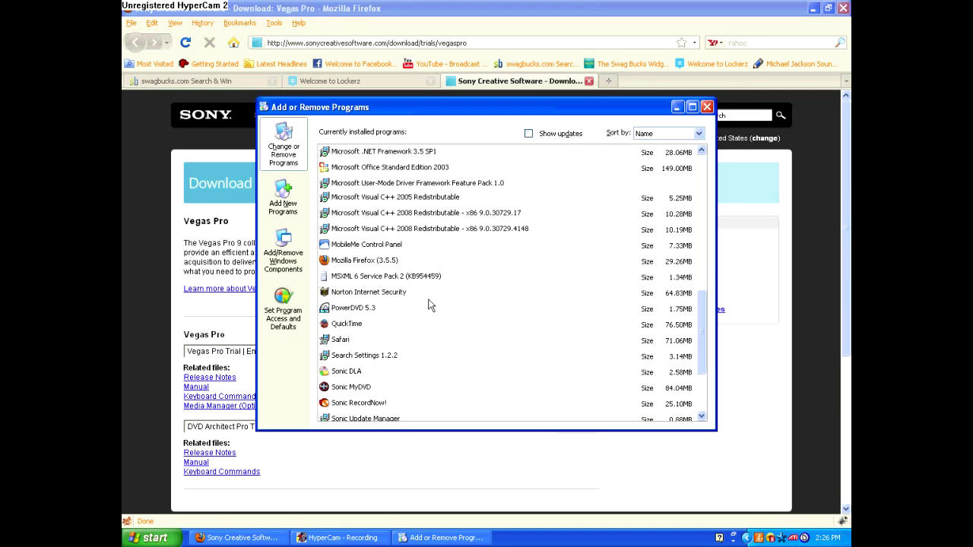
pyautogui.scroll(-3, 430, 304)
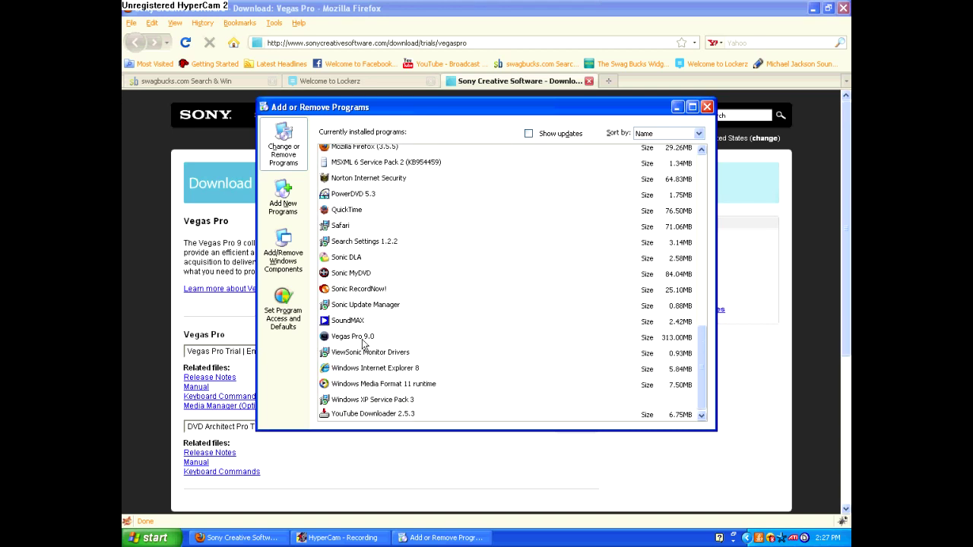
pyautogui.click(368, 336)
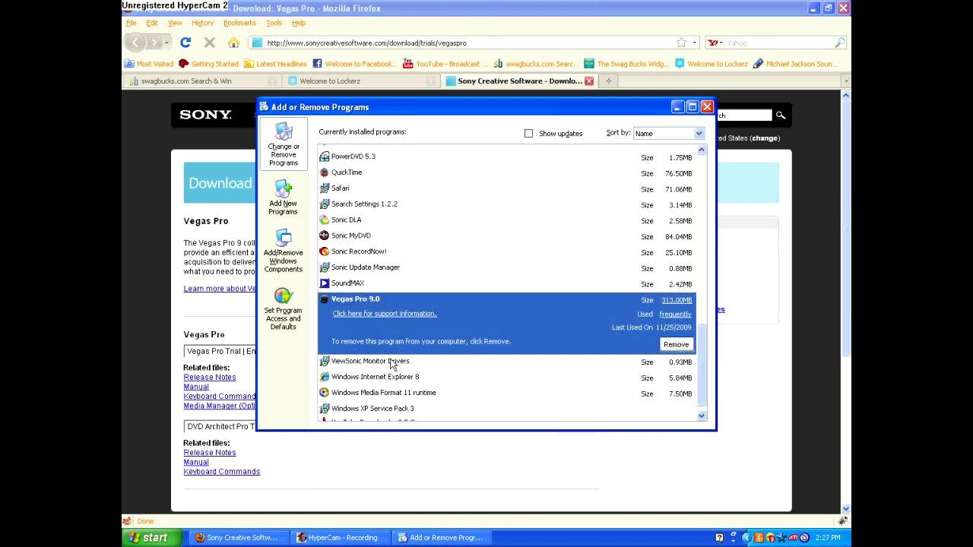
pyautogui.click(676, 345)
pyautogui.click(458, 308)
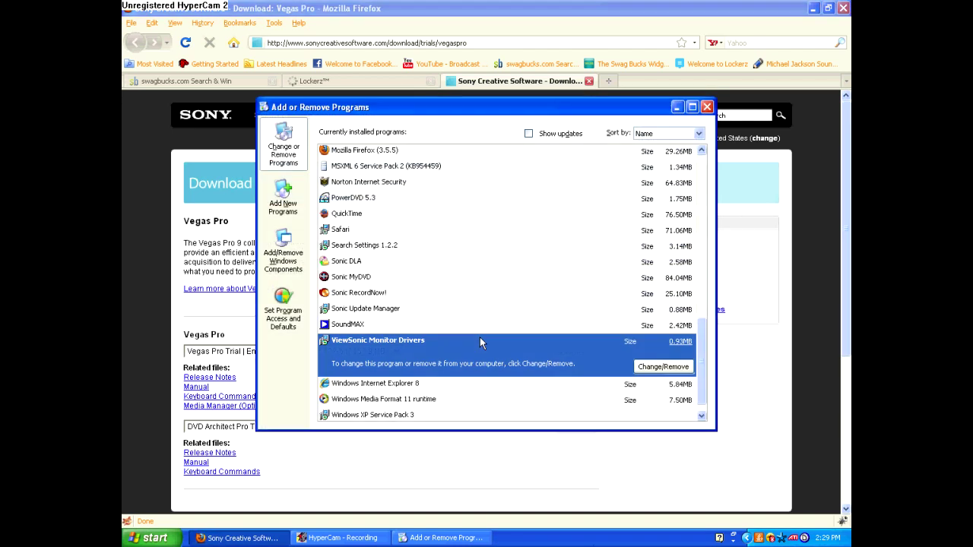
pyautogui.click(326, 539)
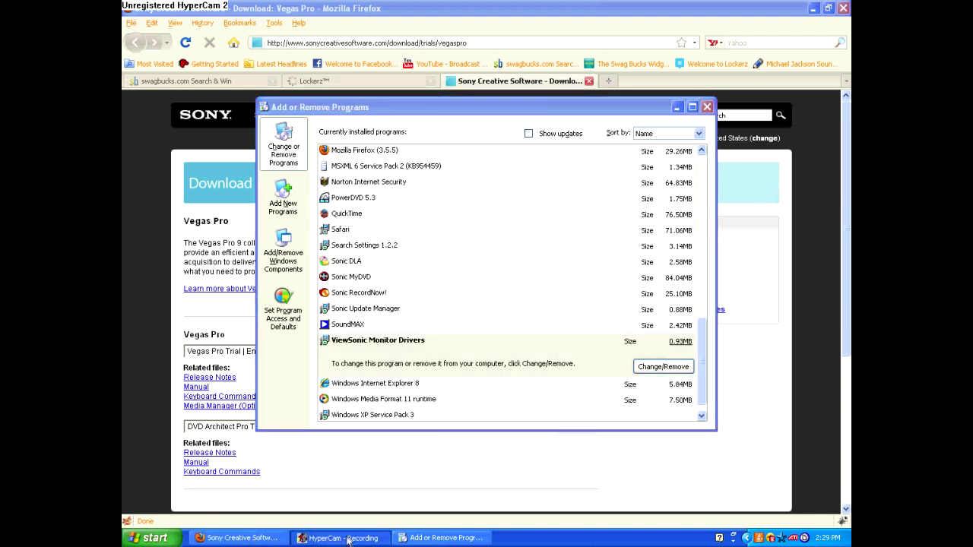
pyautogui.click(347, 538)
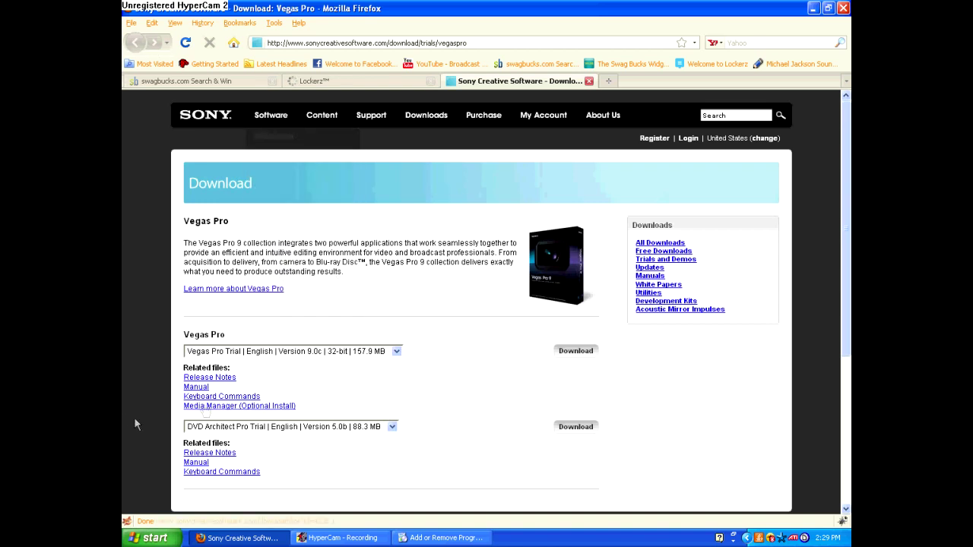
# Save the English 32-bit Vegas Pro 9.0c trial installer as vegaspro90c_32bit(2).exe.
pyautogui.click(397, 355)
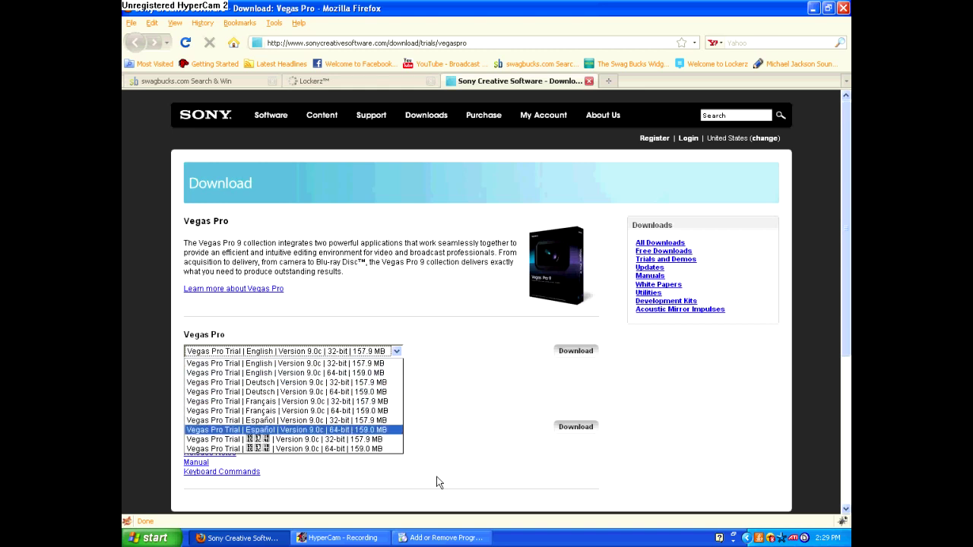
pyautogui.click(371, 366)
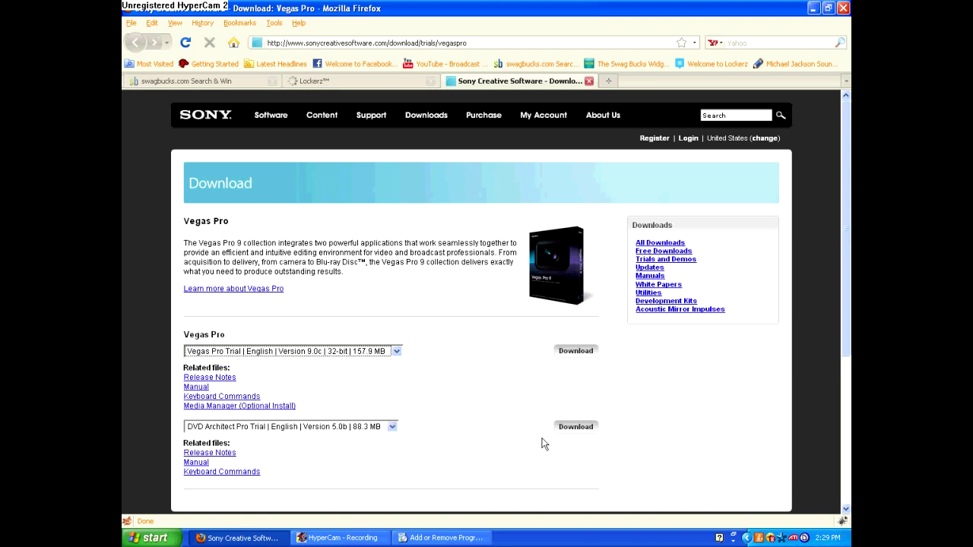
pyautogui.click(577, 352)
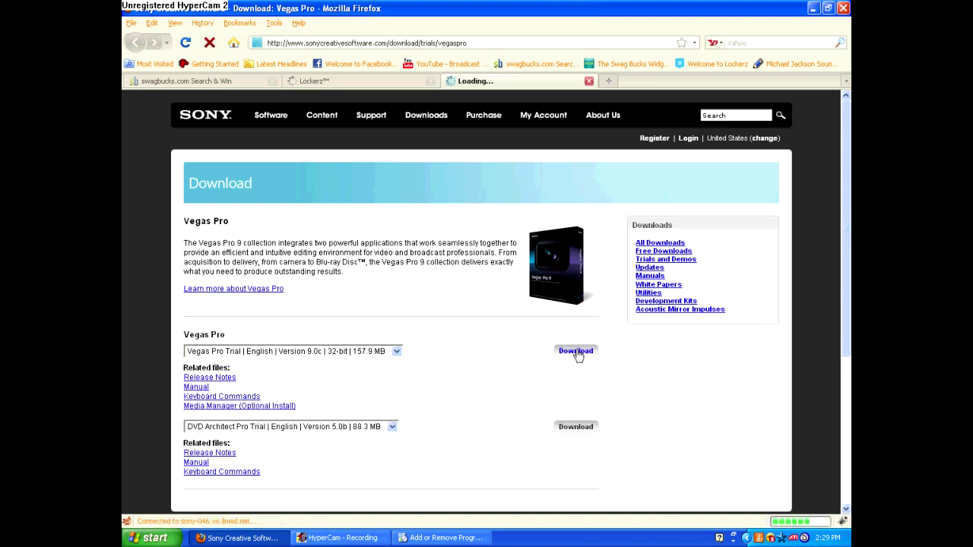
pyautogui.click(530, 260)
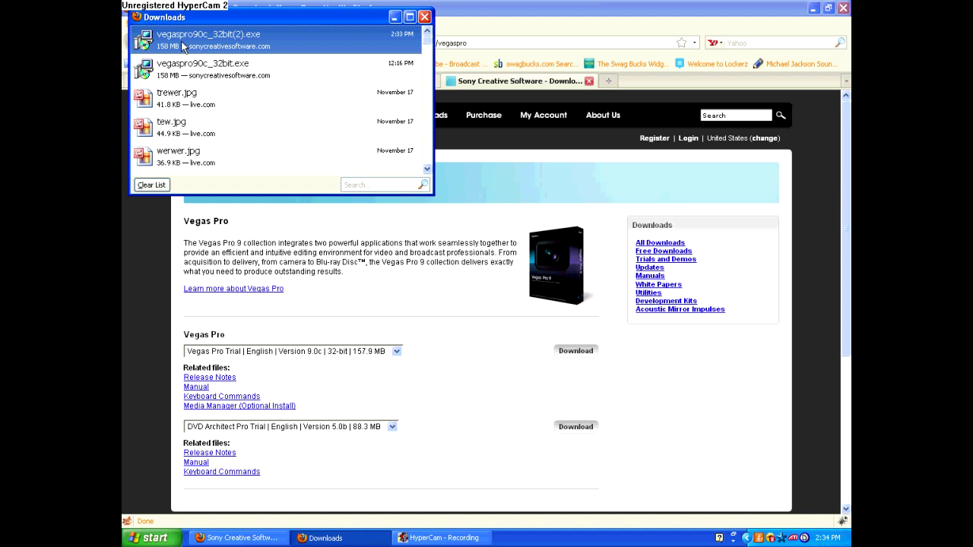
# Launch vegaspro90c_32bit(2).exe from Firefox's Downloads, approving the open and security warnings.
pyautogui.click(156, 536)
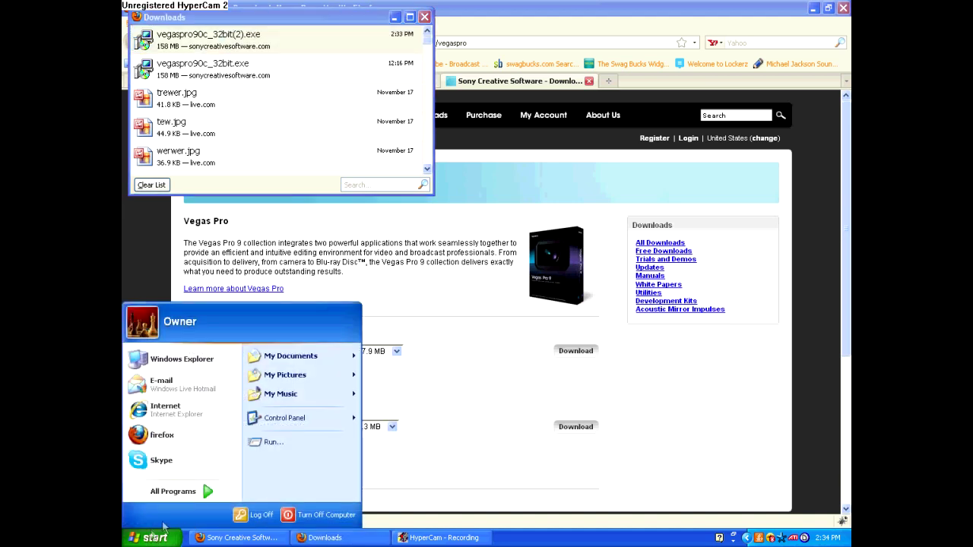
pyautogui.moveTo(302, 361)
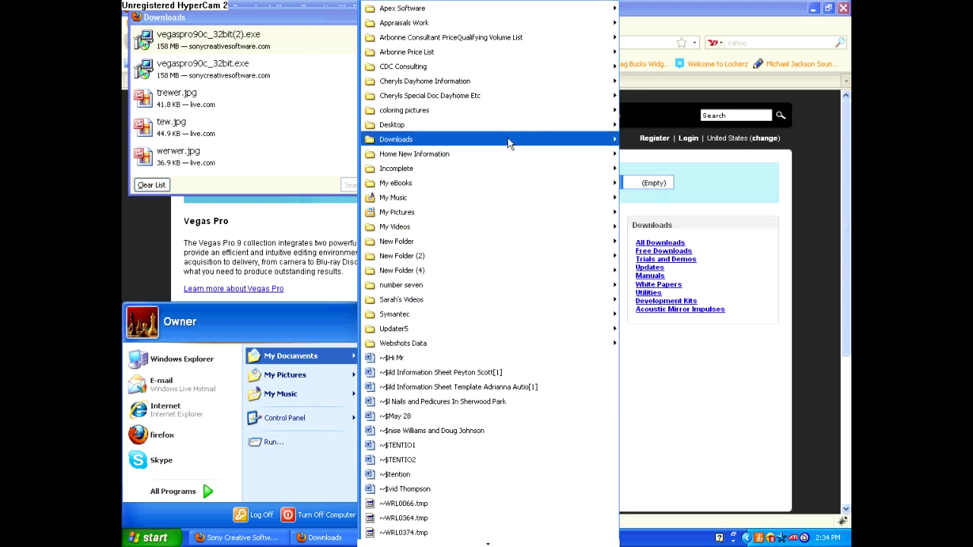
pyautogui.moveTo(509, 144)
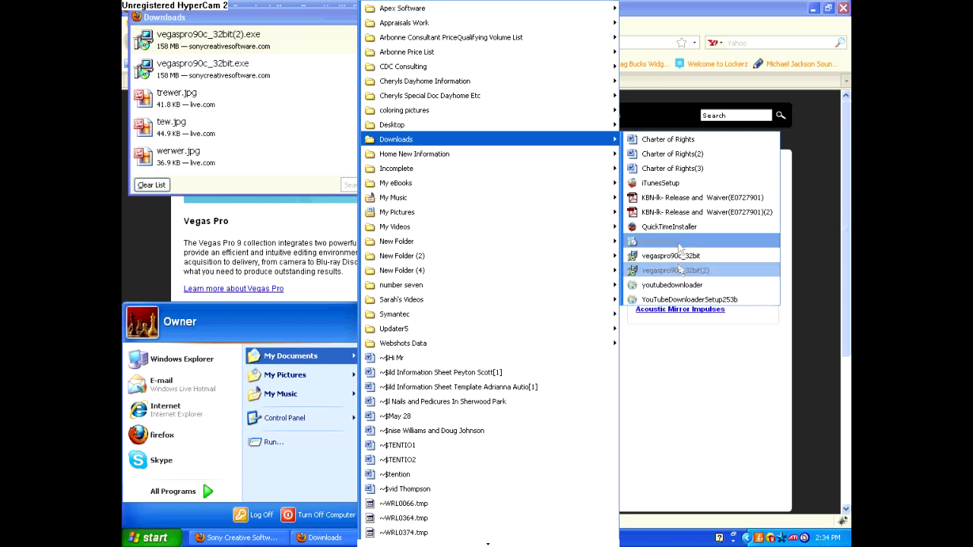
pyautogui.click(175, 426)
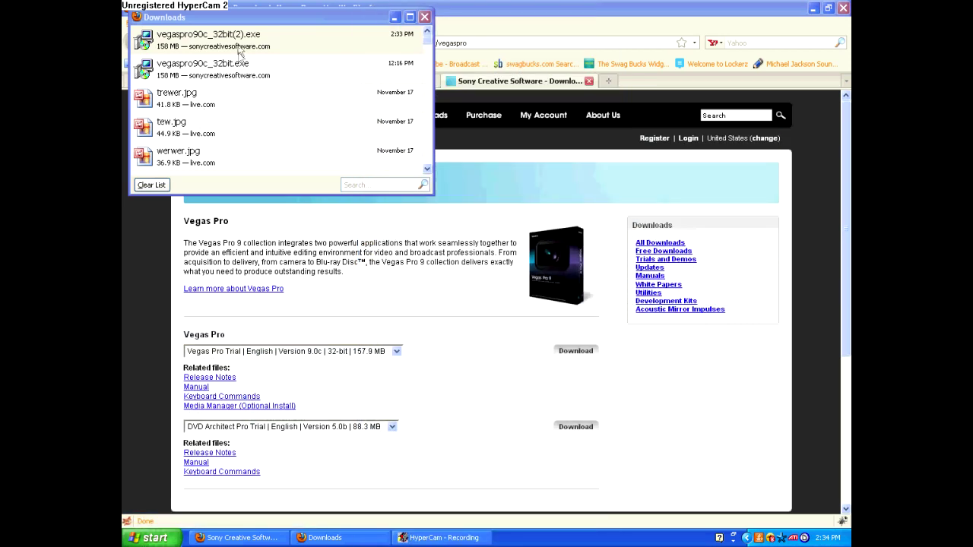
pyautogui.doubleClick(239, 48)
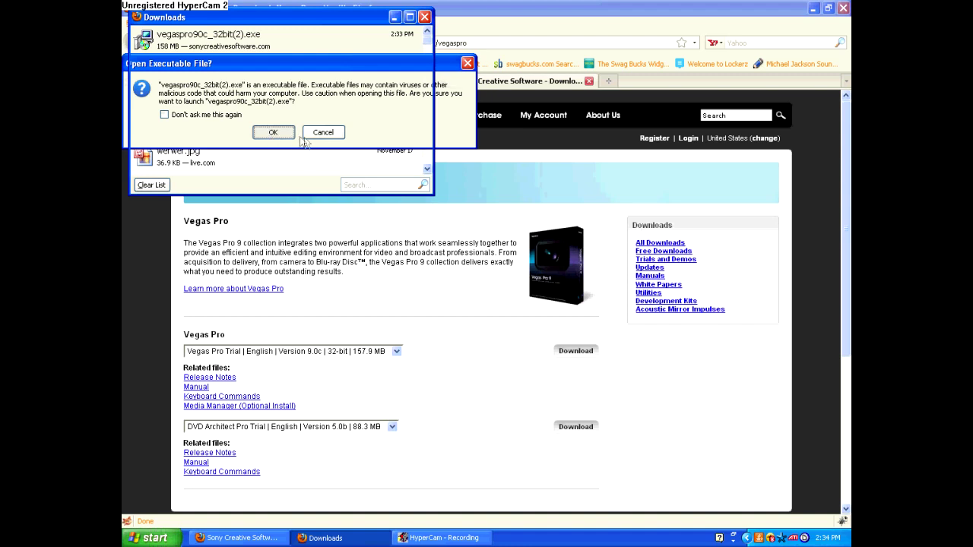
pyautogui.click(276, 133)
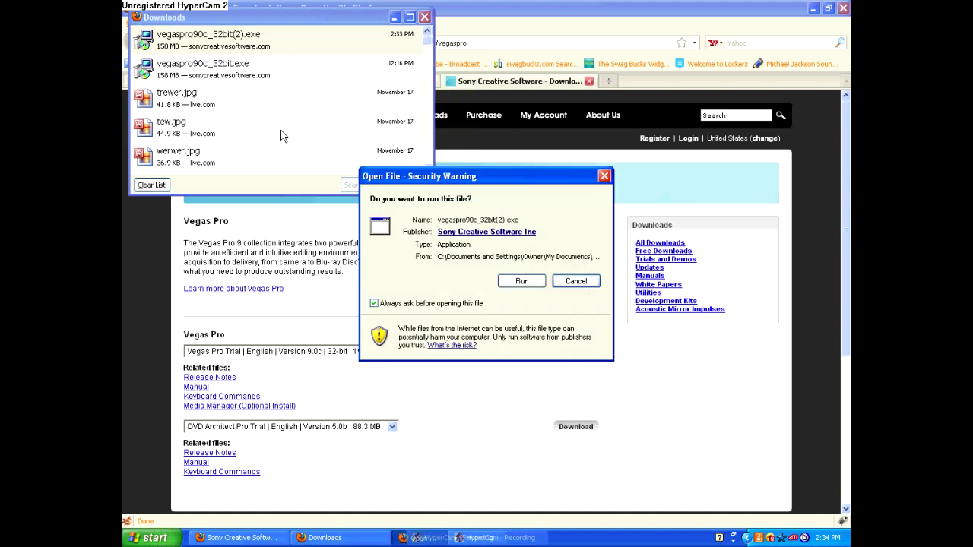
pyautogui.press('Return')
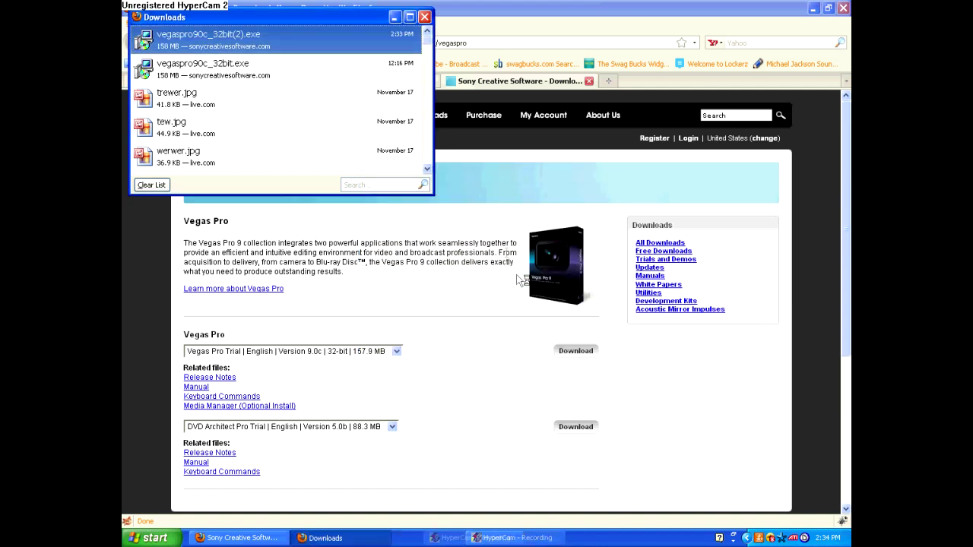
pyautogui.click(397, 18)
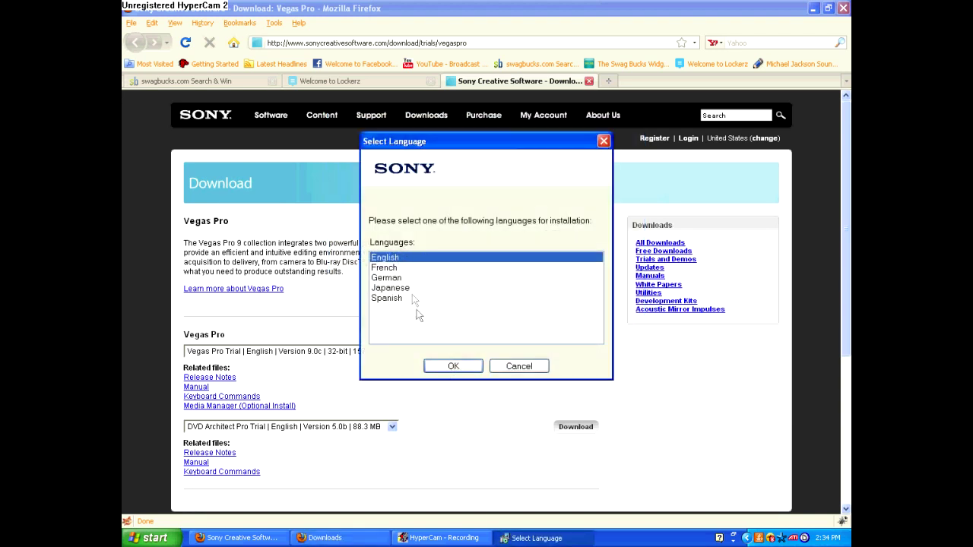
# Install Vegas Pro 9.0c in English, accepting the EULA and default destination, then finish.
pyautogui.click(454, 367)
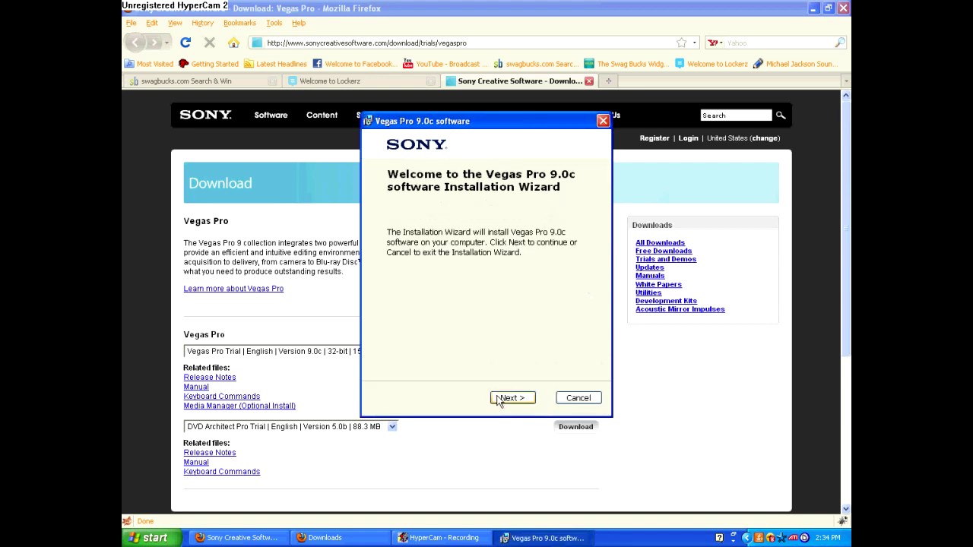
pyautogui.click(500, 398)
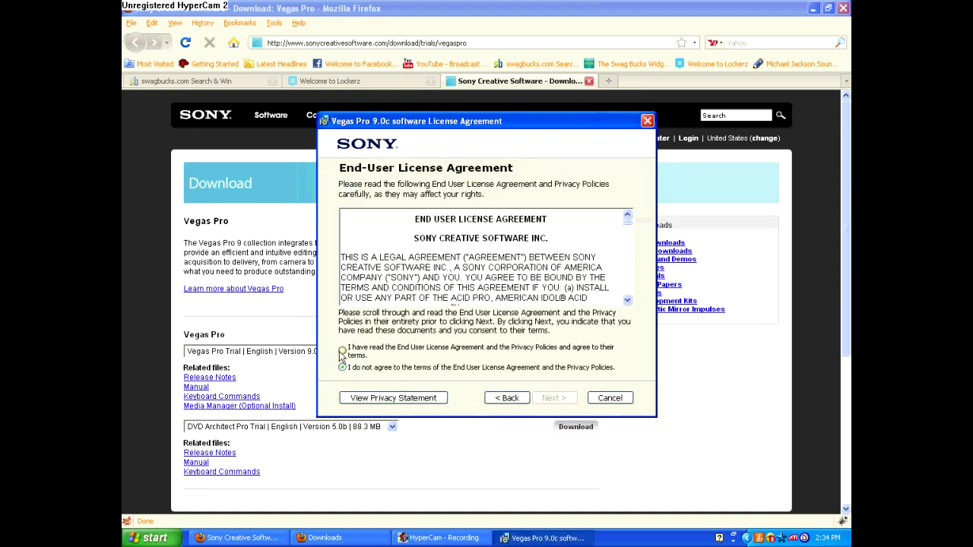
pyautogui.click(342, 352)
pyautogui.click(554, 398)
pyautogui.click(554, 399)
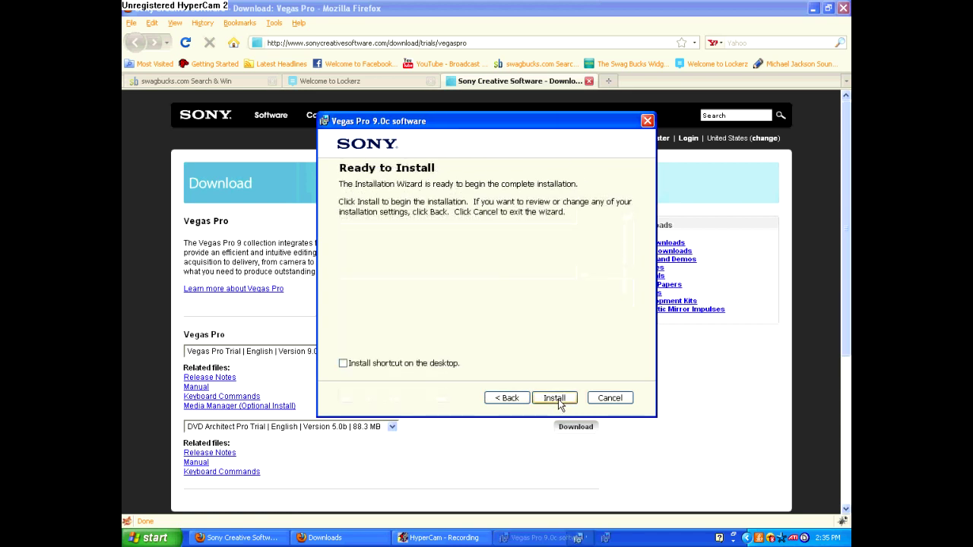
pyautogui.click(554, 399)
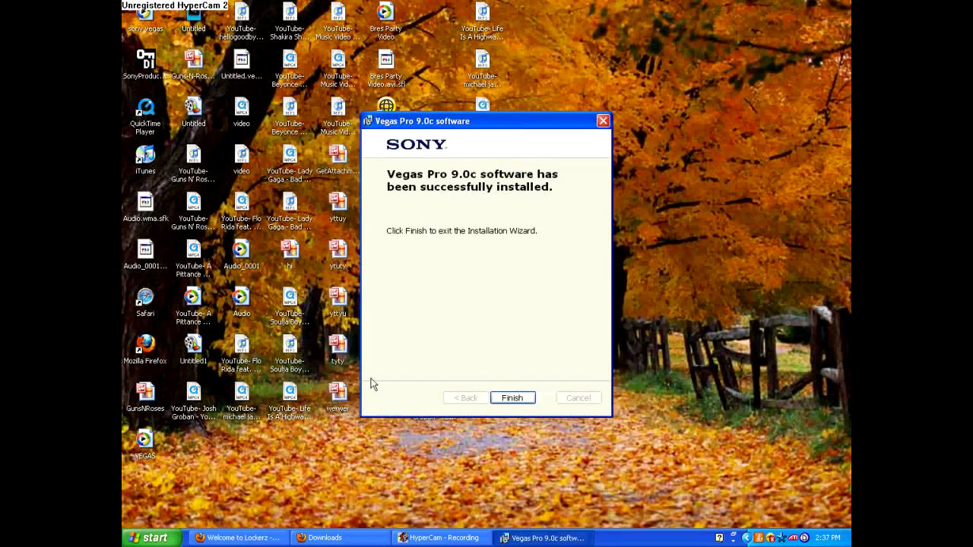
pyautogui.click(512, 398)
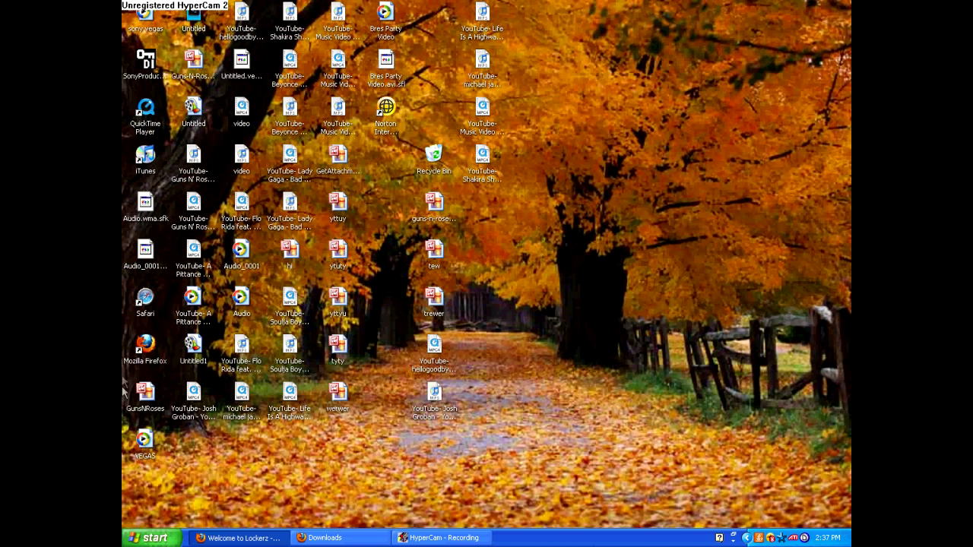
# Start DI Keygen and select Vegas Pro 9.0 (32 and 64 bit) Series as the product.
pyautogui.doubleClick(146, 67)
pyautogui.click(520, 282)
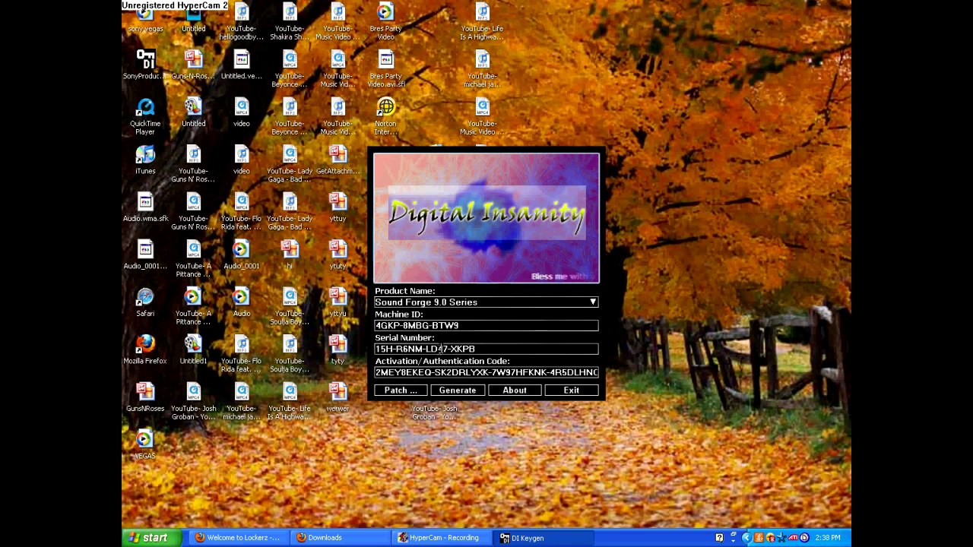
pyautogui.click(156, 539)
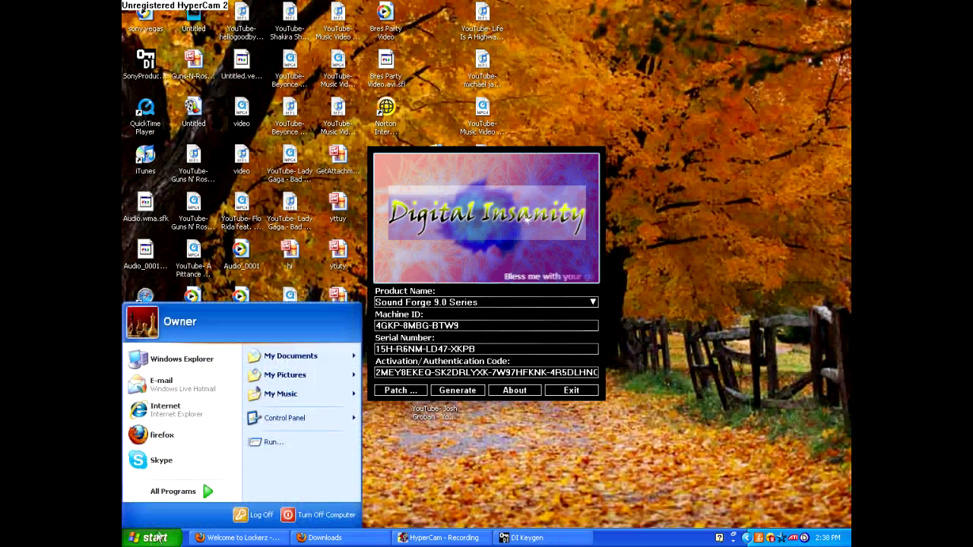
pyautogui.click(525, 302)
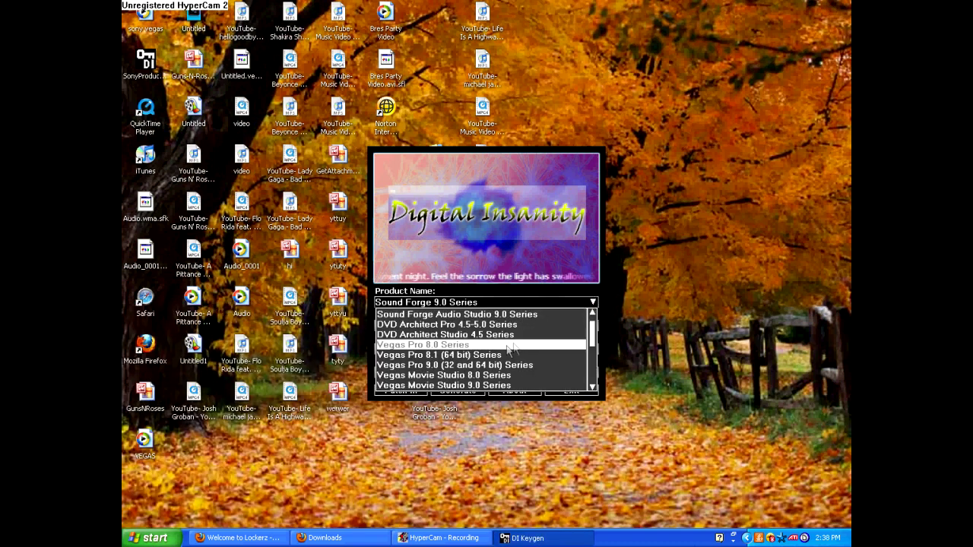
pyautogui.click(489, 366)
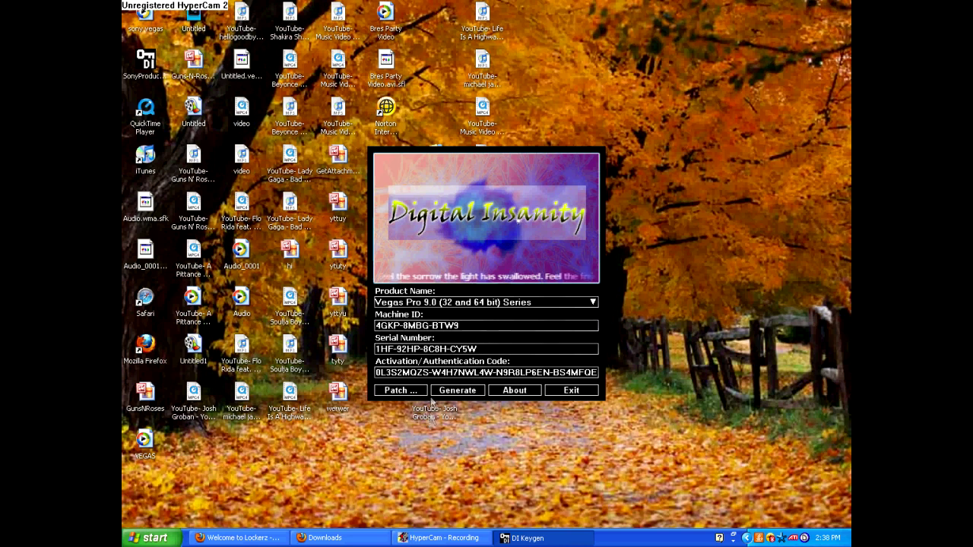
# Patch the installation by choosing the Program Files > Sony folder.
pyautogui.click(400, 391)
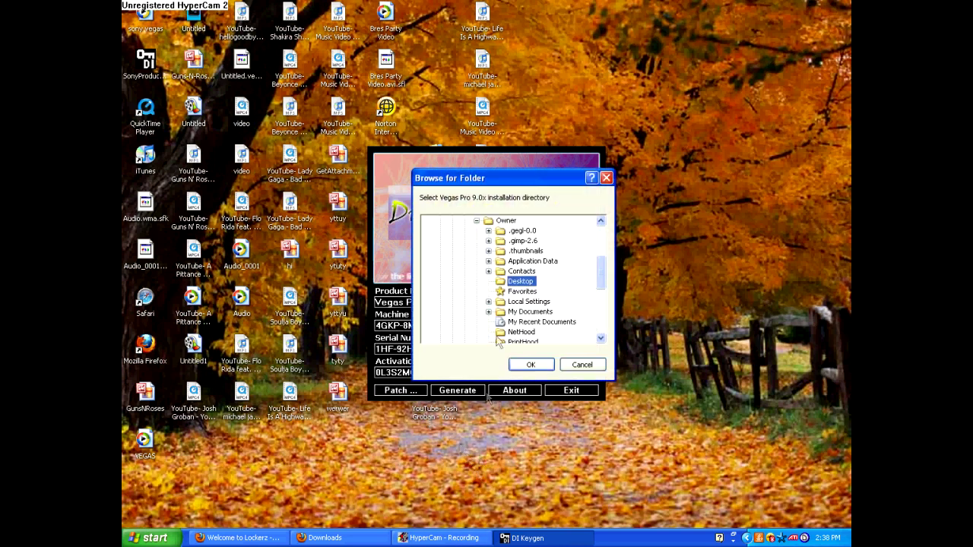
pyautogui.scroll(-4, 542, 292)
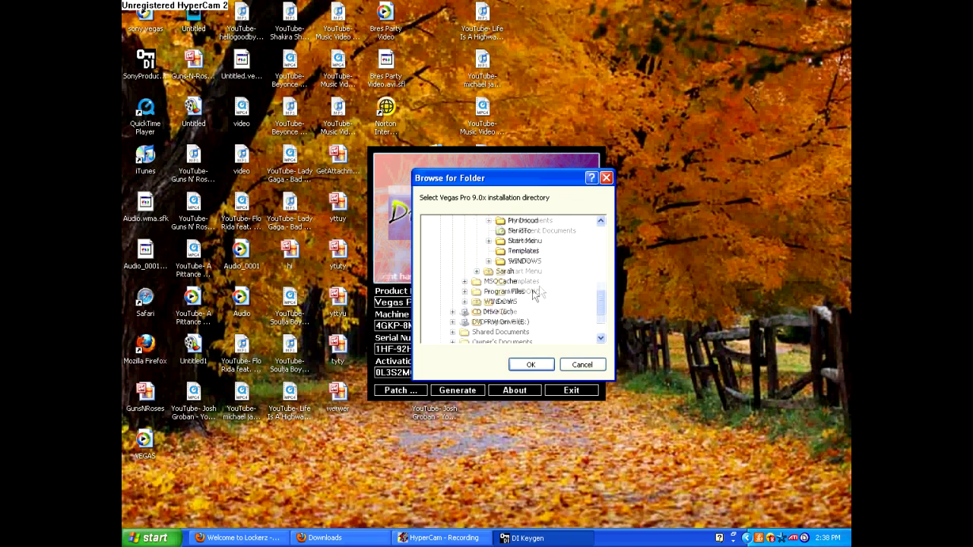
pyautogui.click(484, 295)
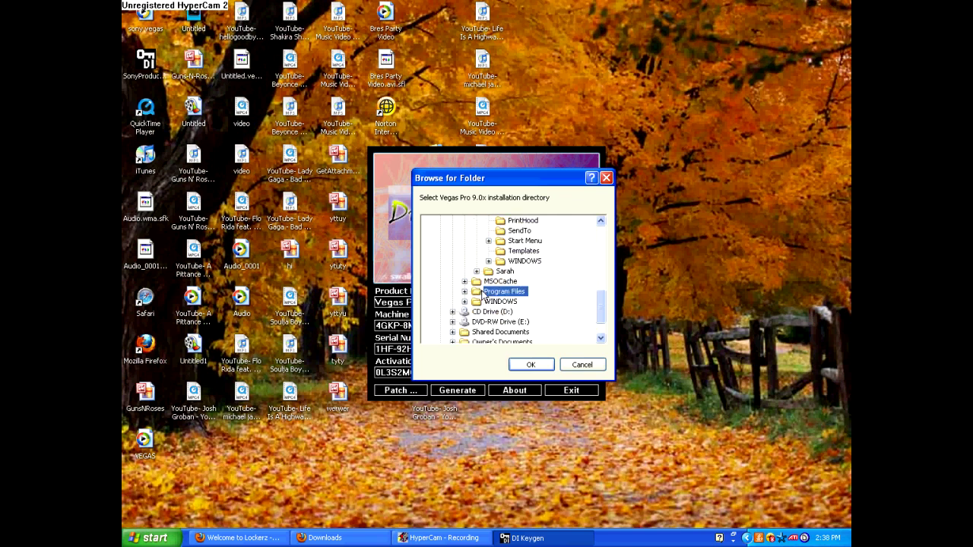
pyautogui.click(465, 292)
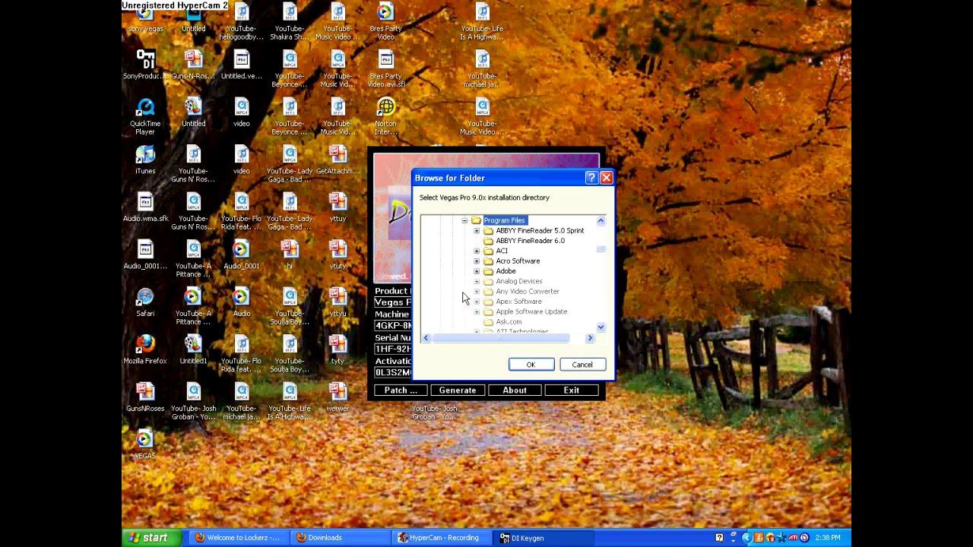
pyautogui.scroll(-6, 502, 294)
pyautogui.scroll(-10, 515, 294)
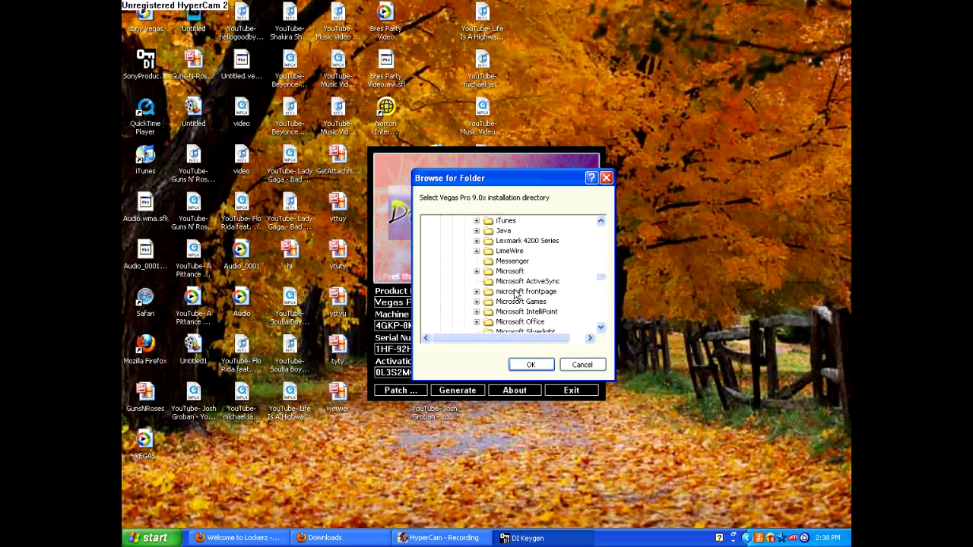
pyautogui.scroll(-1, 514, 294)
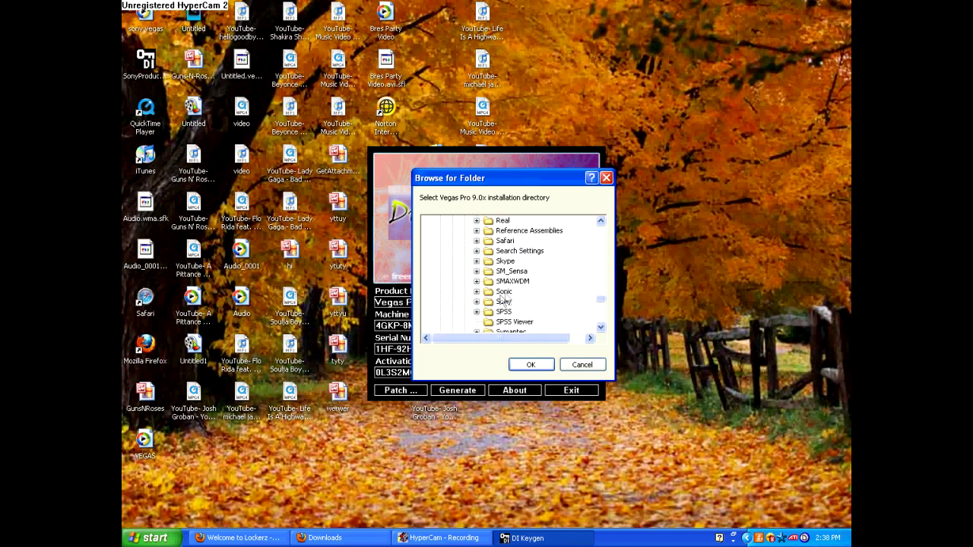
pyautogui.click(500, 303)
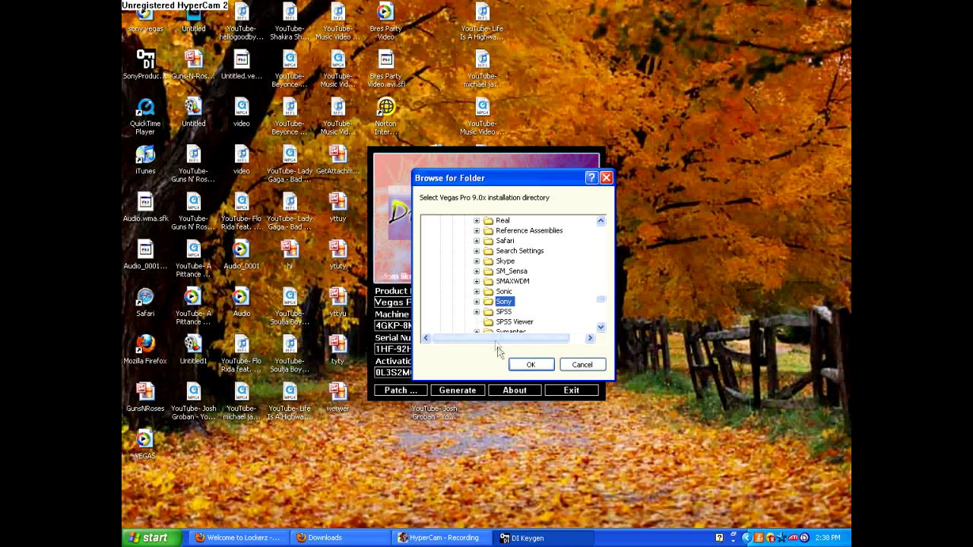
pyautogui.click(526, 364)
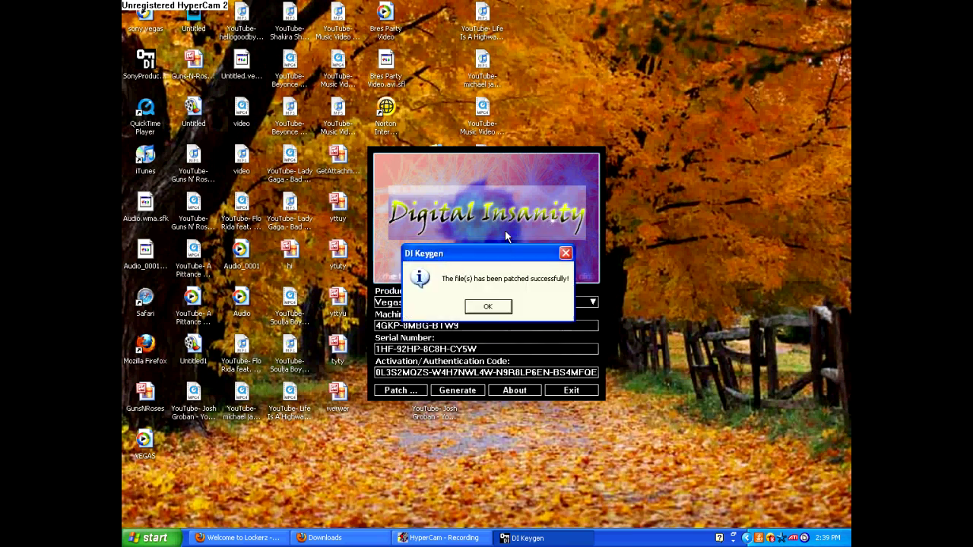
# Dismiss the success message and launch Vegas Pro 9.0 from All Programs.
pyautogui.click(491, 308)
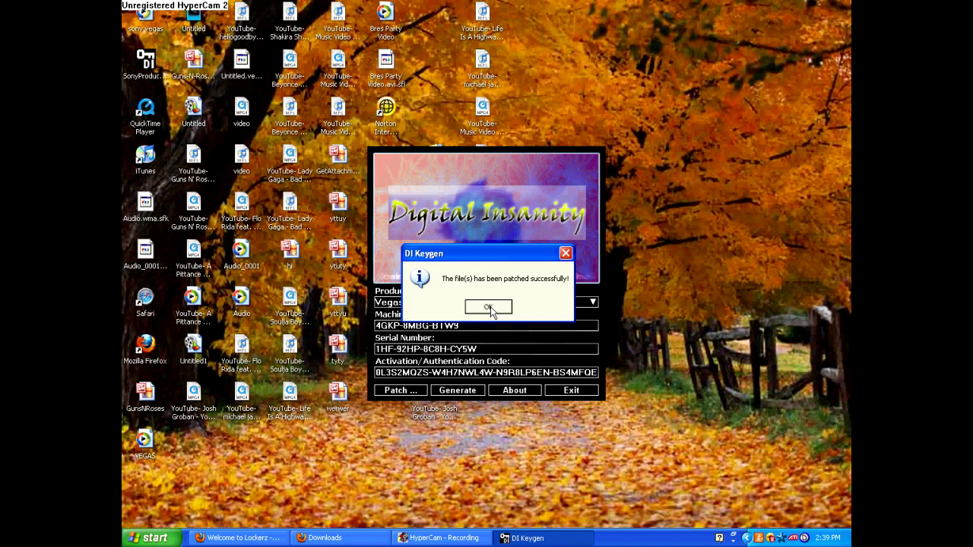
pyautogui.click(152, 538)
pyautogui.click(173, 492)
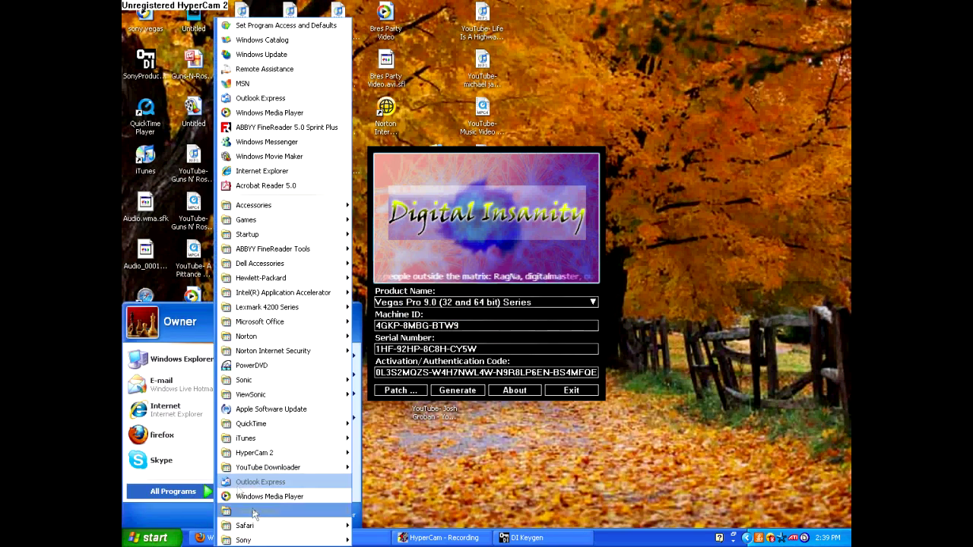
pyautogui.moveTo(274, 538)
pyautogui.click(452, 499)
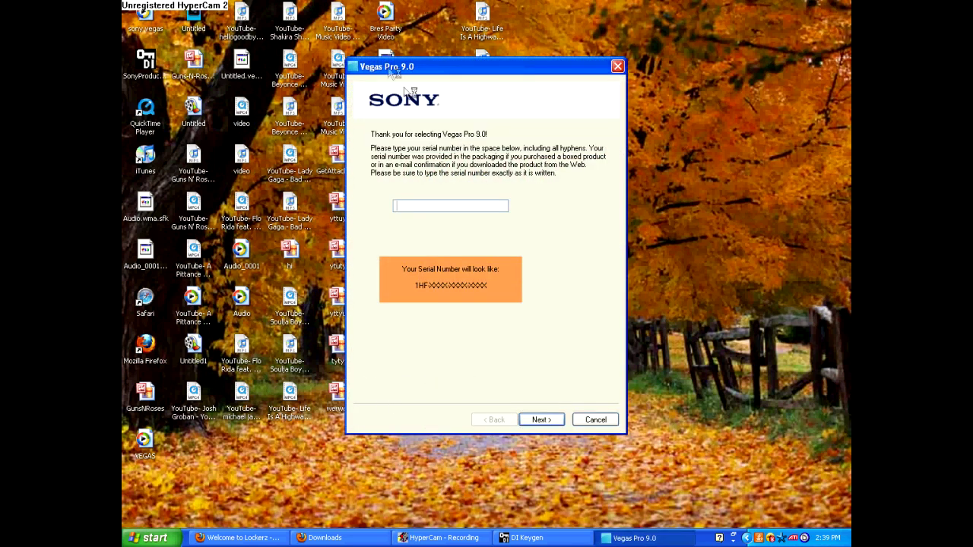
pyautogui.moveTo(430, 70); pyautogui.dragTo(652, 74)
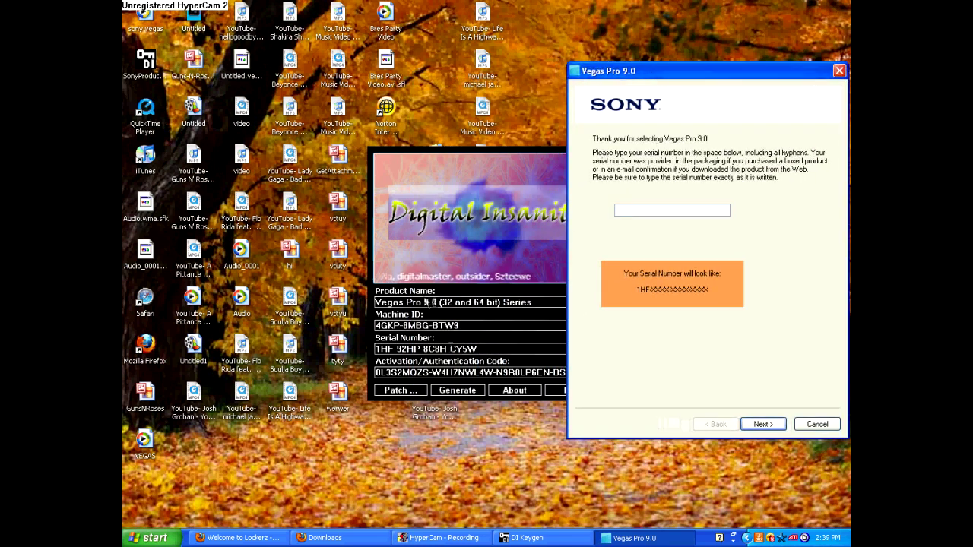
# Copy the keygen's serial number and paste it into the Vegas serial field.
pyautogui.click(476, 349)
pyautogui.moveTo(479, 349); pyautogui.dragTo(368, 354)
pyautogui.hotkey('ctrl', 'c')
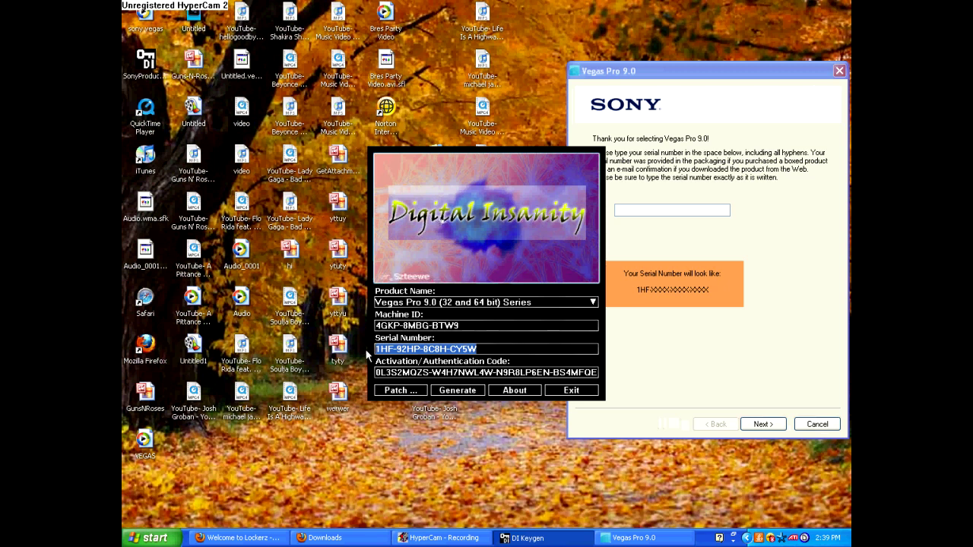
pyautogui.click(633, 209)
pyautogui.hotkey('ctrl', 'v')
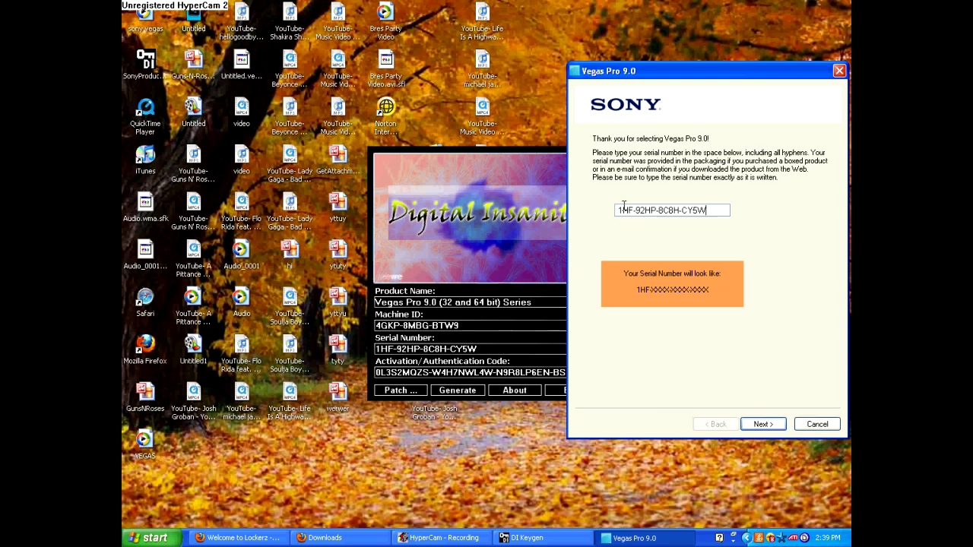
pyautogui.moveTo(685, 71); pyautogui.dragTo(593, 75)
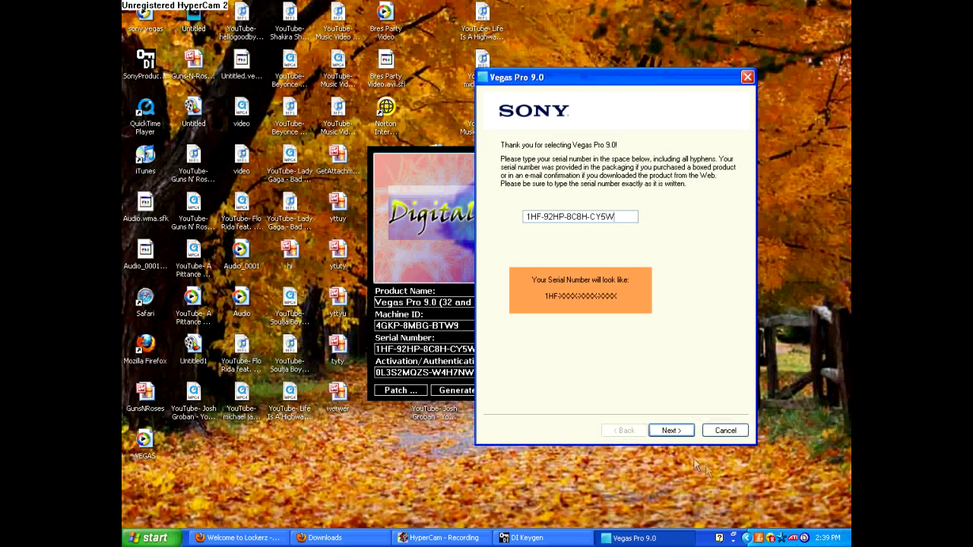
# Choose 'Register from another computer' and advance to the registration details form.
pyautogui.click(674, 430)
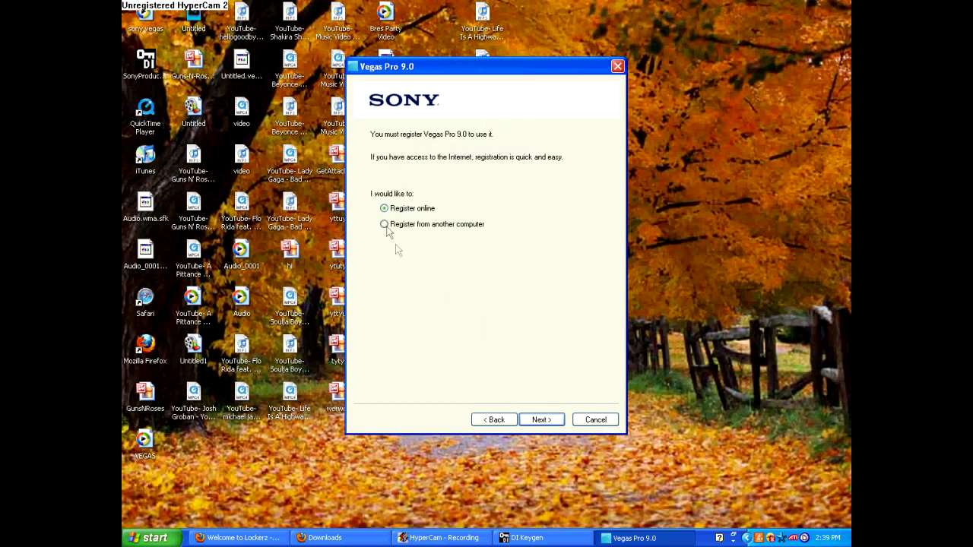
pyautogui.click(384, 224)
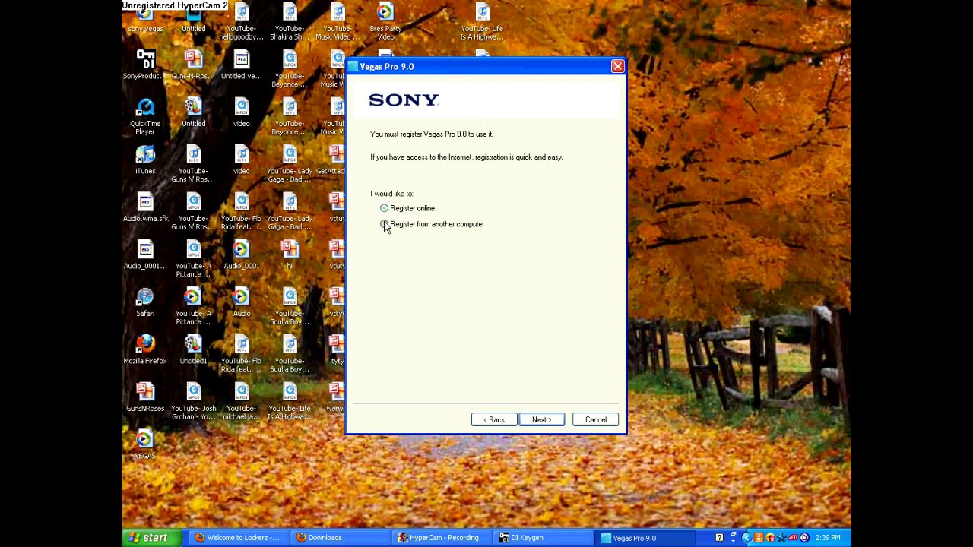
pyautogui.click(543, 424)
pyautogui.click(544, 422)
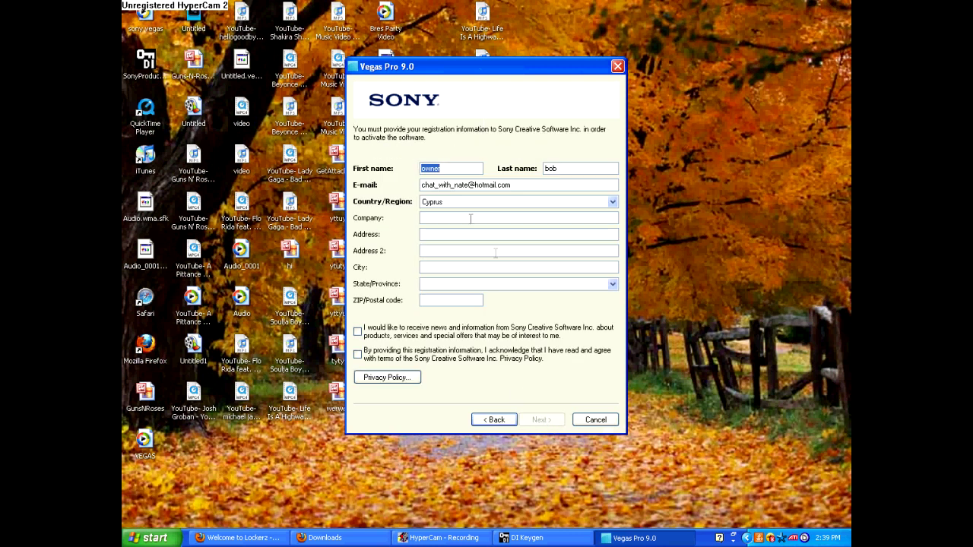
# Clear the E-mail field, decline the newsletter, accept the privacy terms, and continue.
pyautogui.press('Tab')
pyautogui.press('Tab')
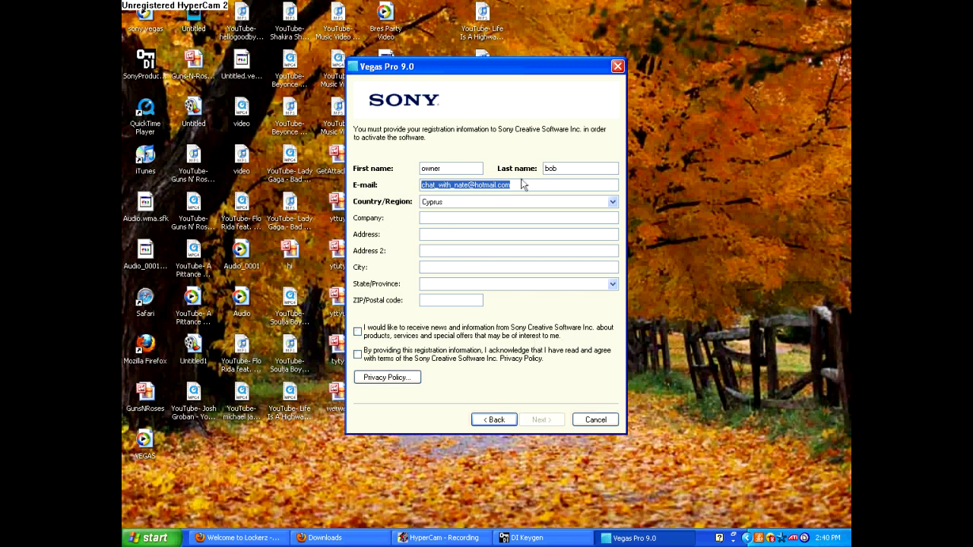
pyautogui.press('BackSpace')
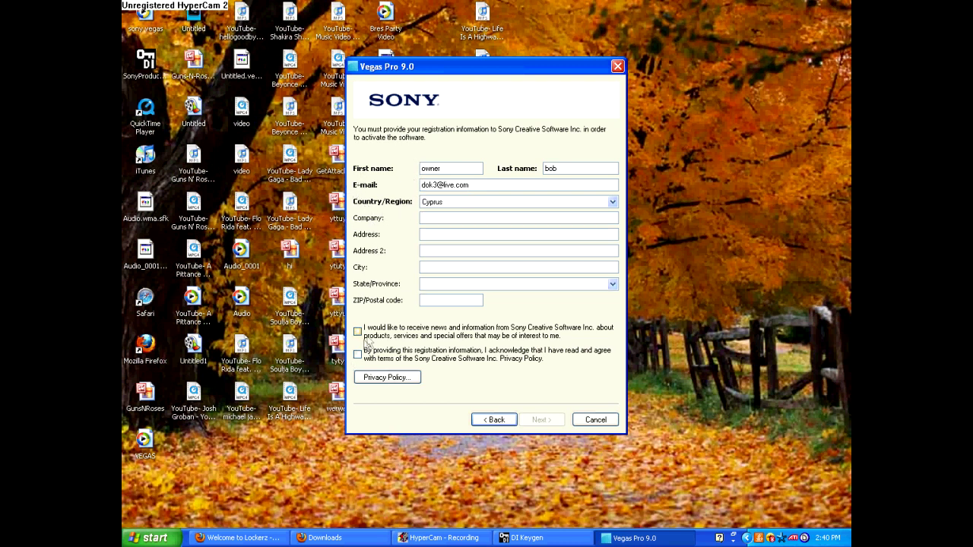
pyautogui.click(358, 332)
pyautogui.click(358, 355)
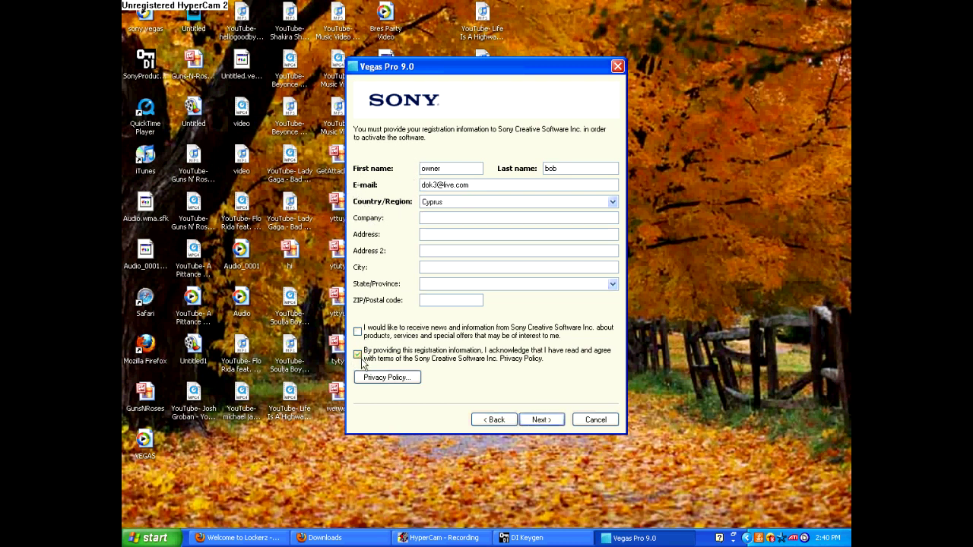
pyautogui.click(536, 420)
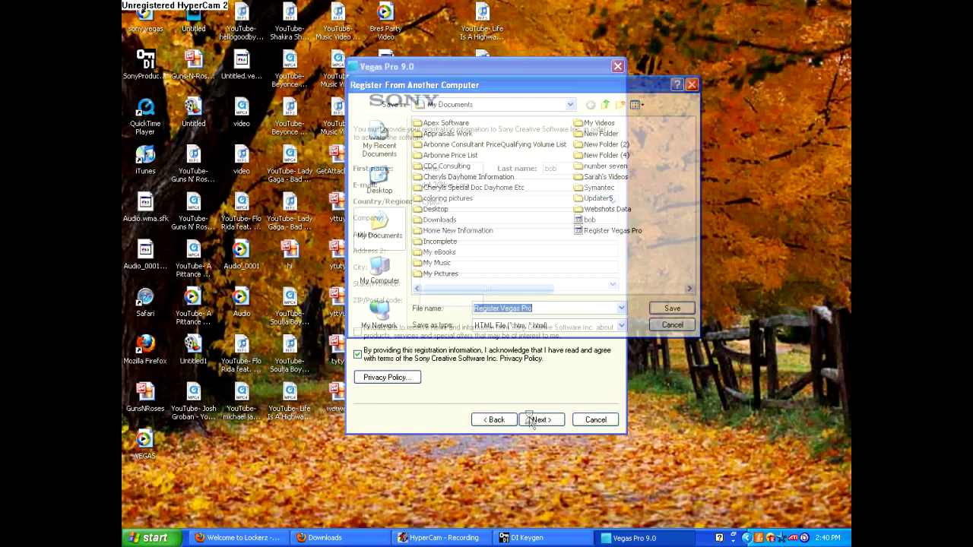
# Save the Register Vegas Pro file, replacing the existing one, and advance to authentication.
pyautogui.click(677, 310)
pyautogui.click(463, 307)
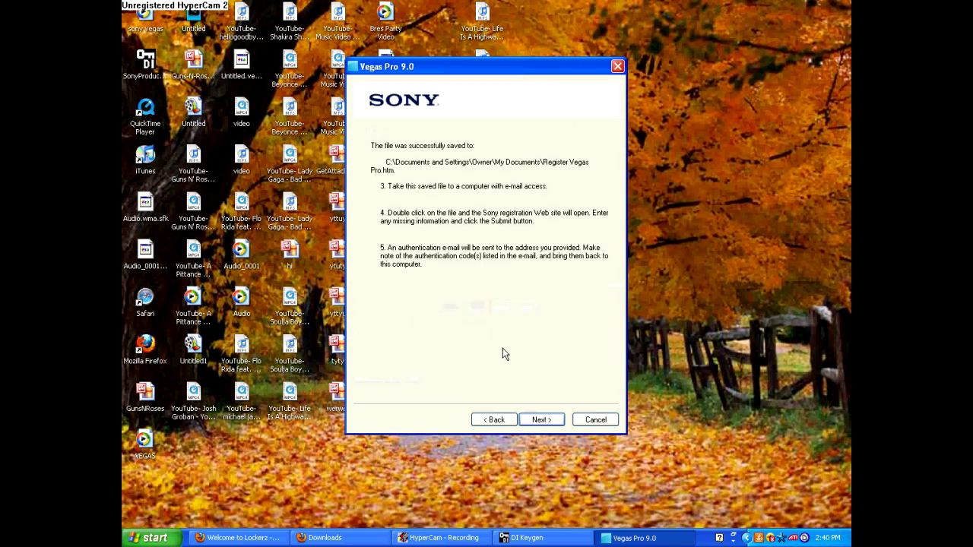
pyautogui.click(536, 420)
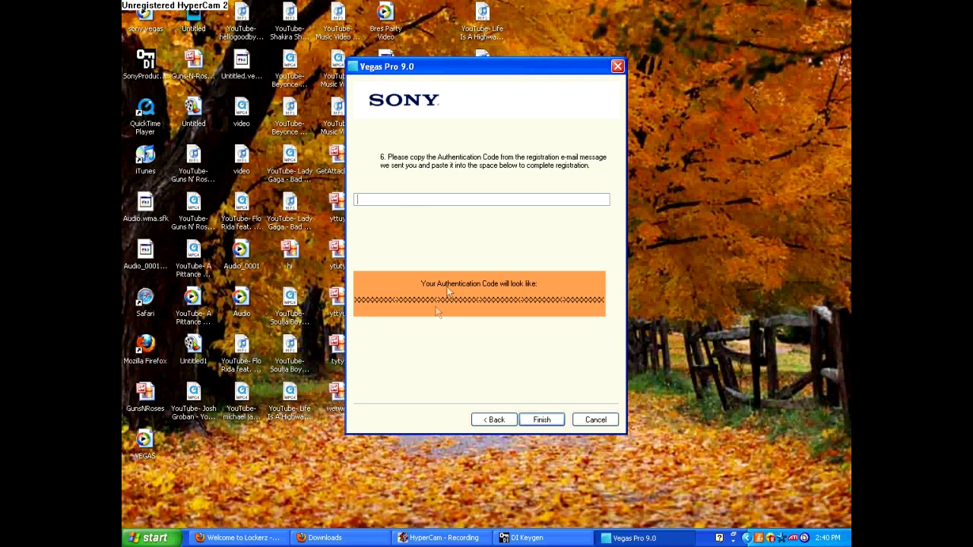
# Copy the keygen's activation code and paste it into the Authentication Code box.
pyautogui.click(545, 538)
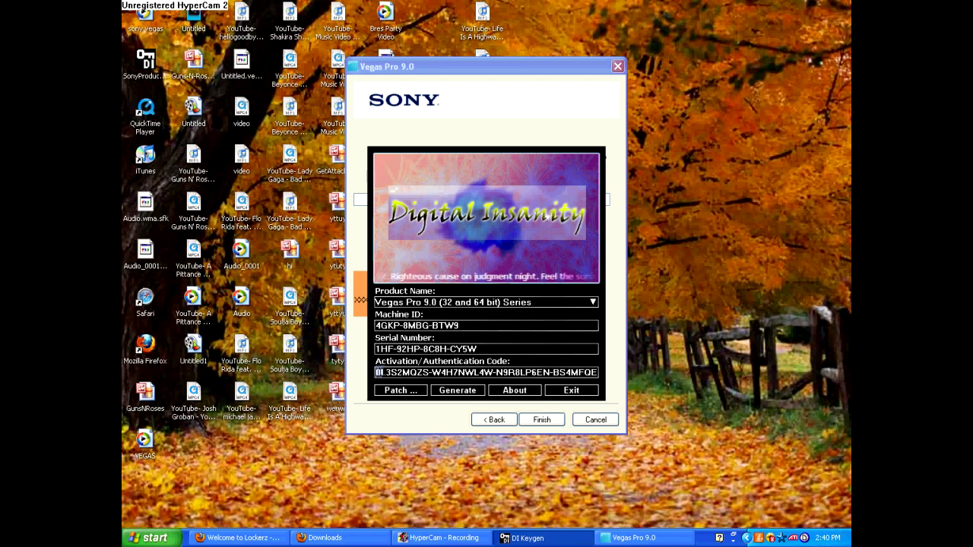
pyautogui.moveTo(377, 372); pyautogui.dragTo(620, 370)
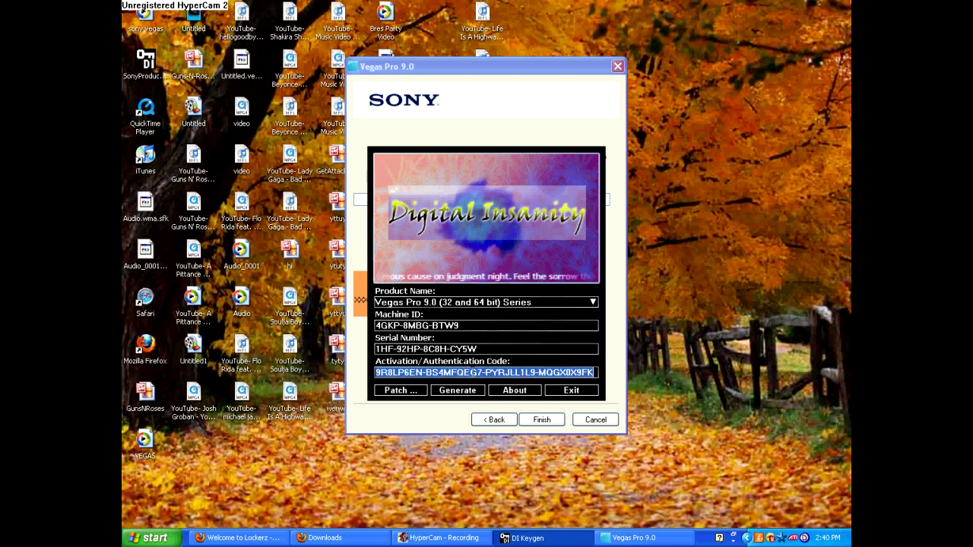
pyautogui.click(633, 538)
pyautogui.hotkey('ctrl', 'v')
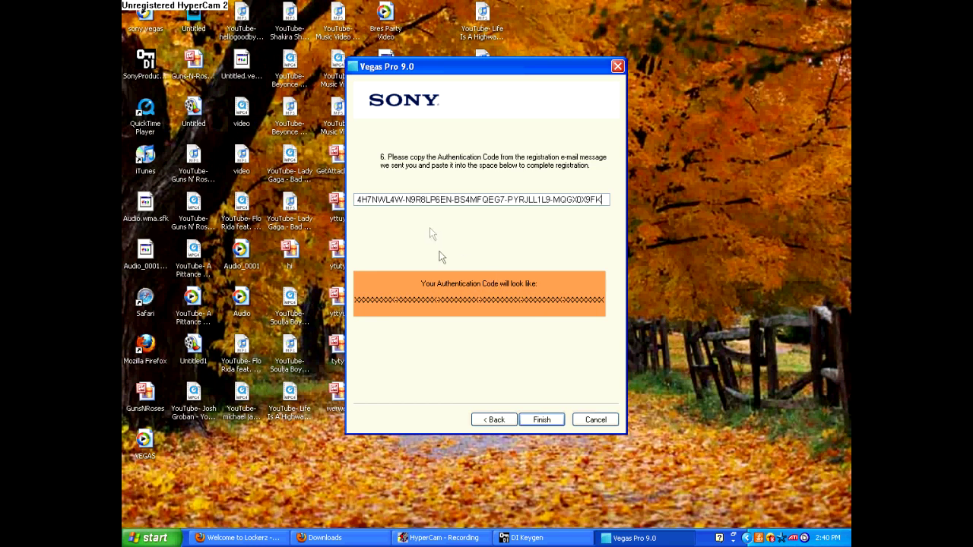
# Finish the Vegas registration and exit DI Keygen.
pyautogui.click(541, 419)
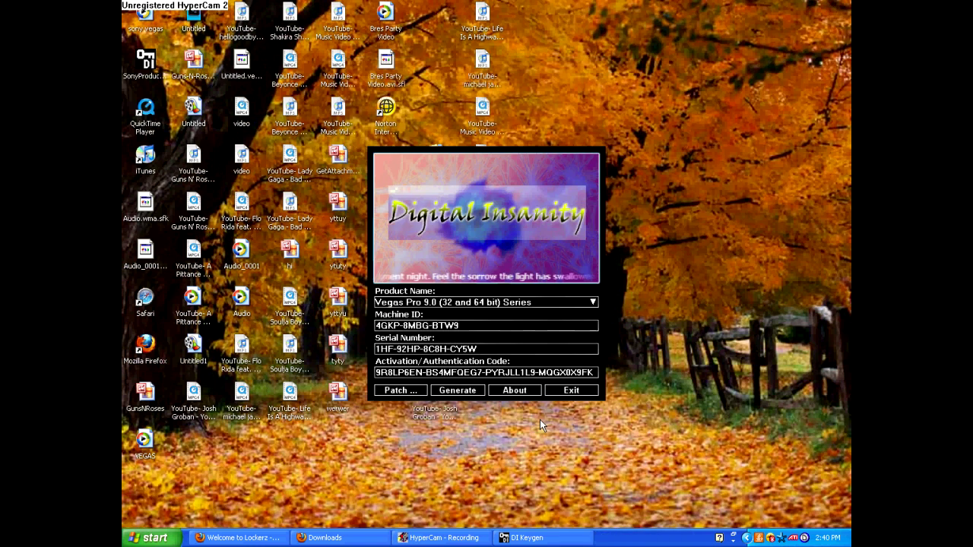
pyautogui.click(571, 390)
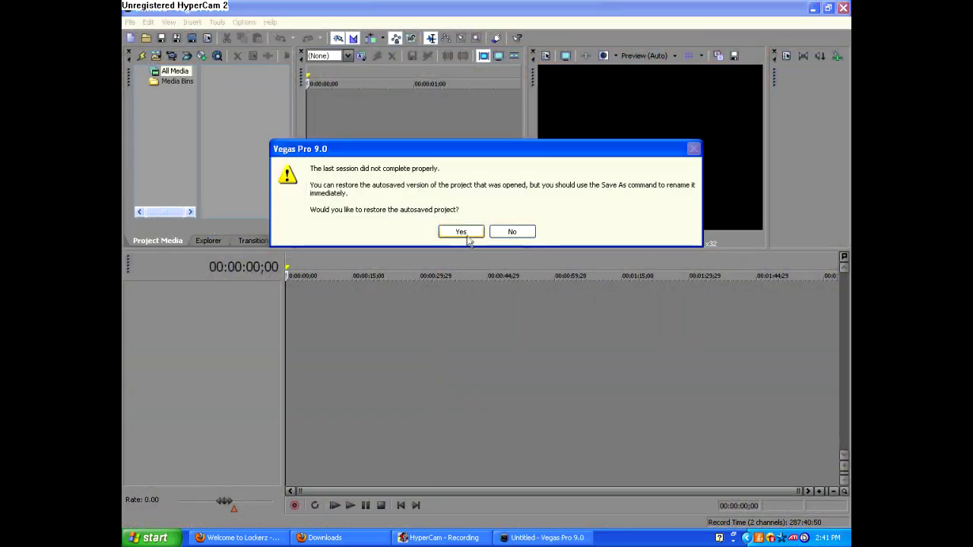
# Decline the autosave restore, widen Project Media over the Trimmer, and restore the HyperCam window.
pyautogui.click(510, 231)
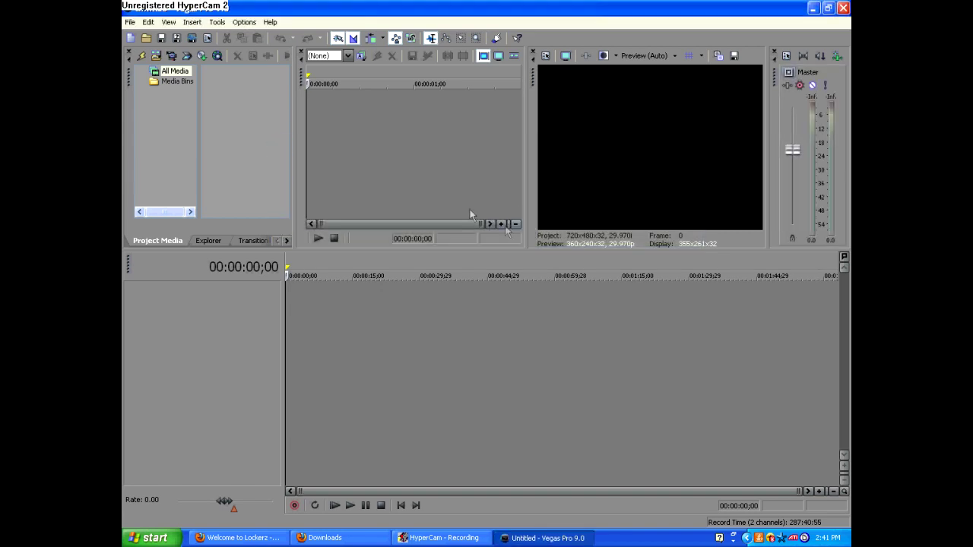
pyautogui.moveTo(296, 157); pyautogui.dragTo(417, 175)
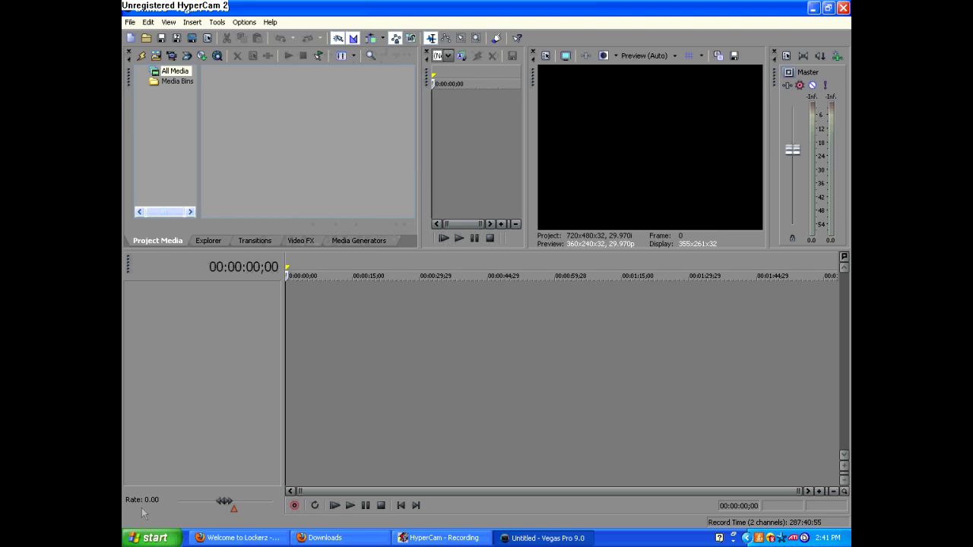
pyautogui.rightClick(423, 538)
pyautogui.click(460, 440)
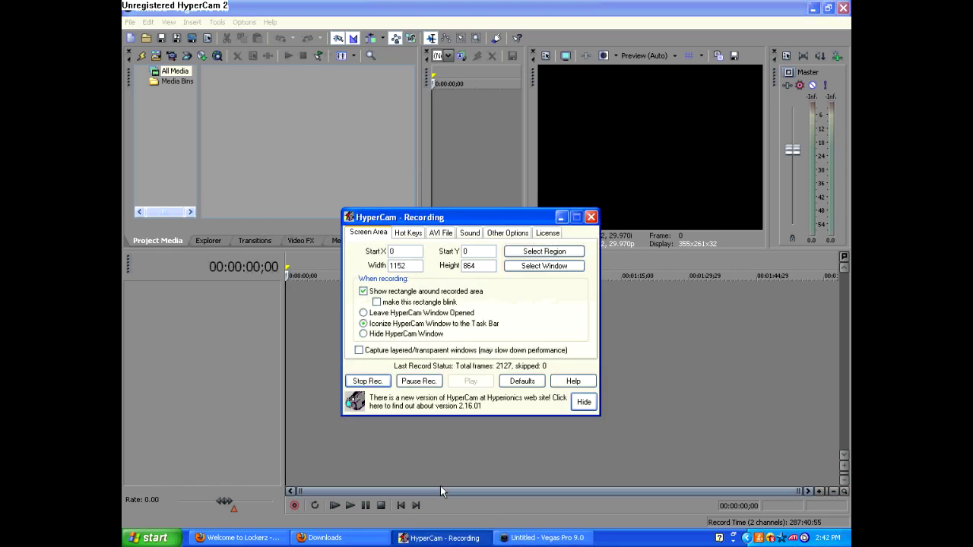